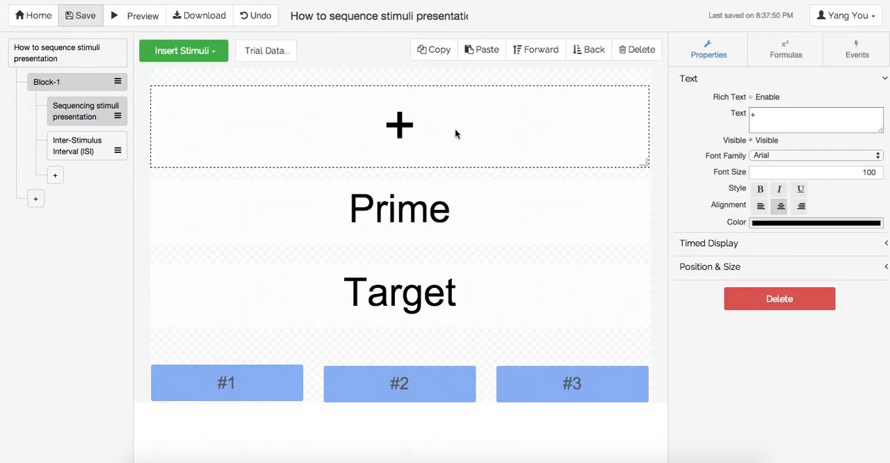
click(454, 215)
click(463, 299)
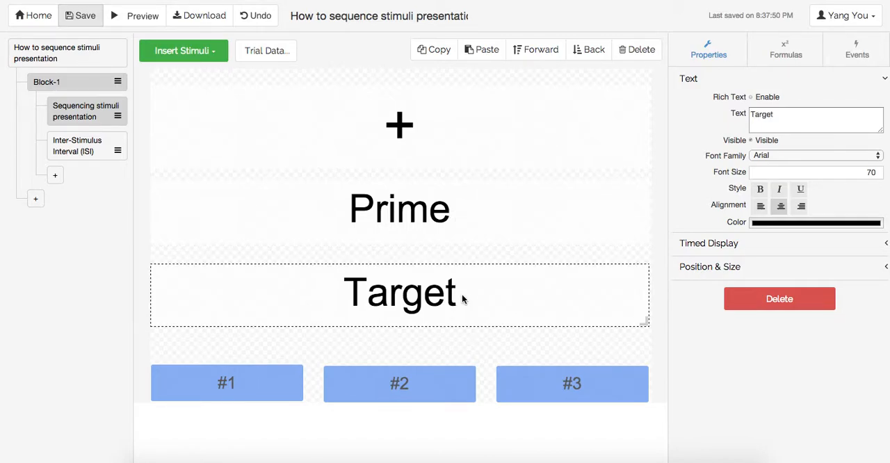
click(460, 137)
click(436, 228)
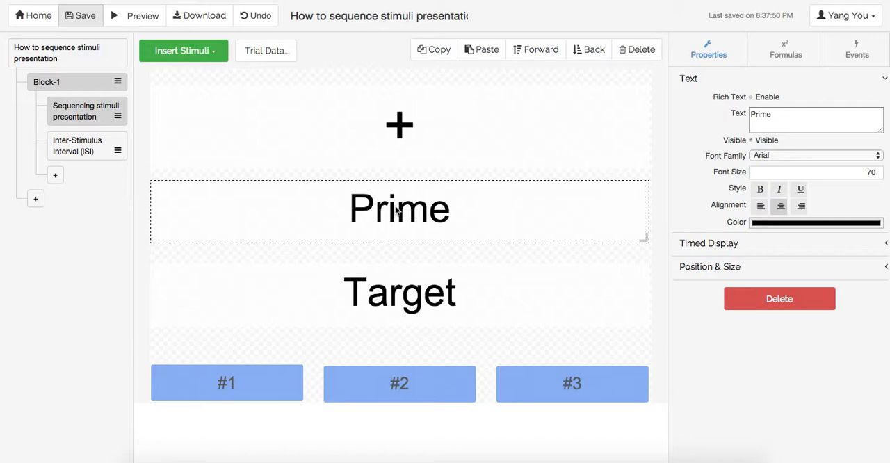
click(411, 270)
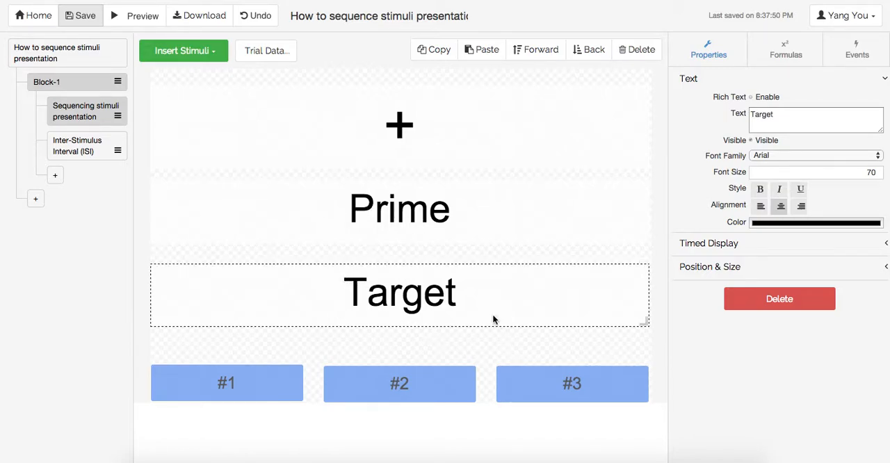
Step: Enable timed display for the fixation cross text, showing it after 1 and hiding it after 500
click(478, 137)
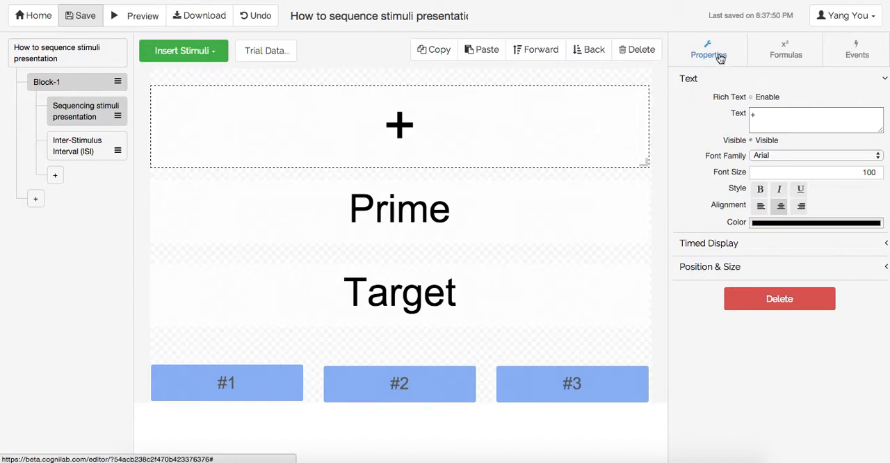
click(732, 247)
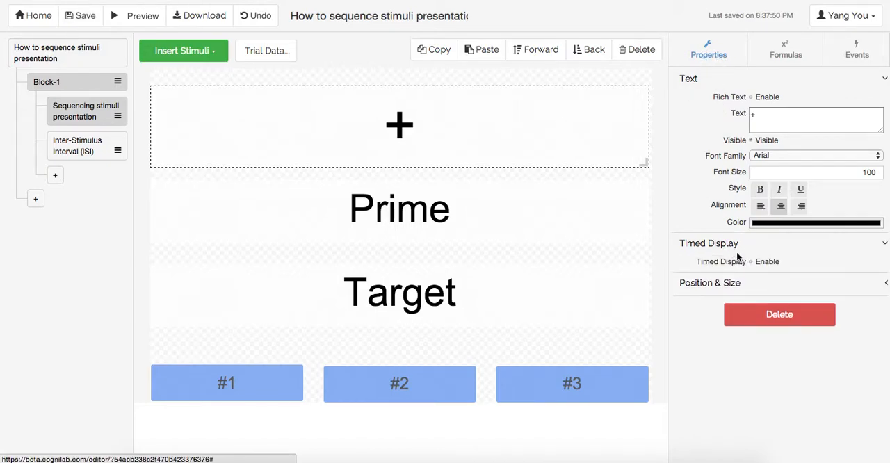
click(750, 261)
click(754, 279)
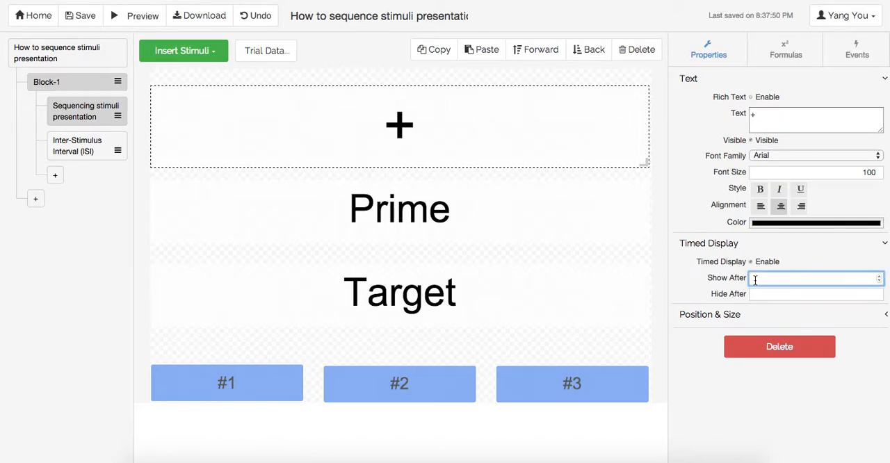
text(1)
key(Tab)
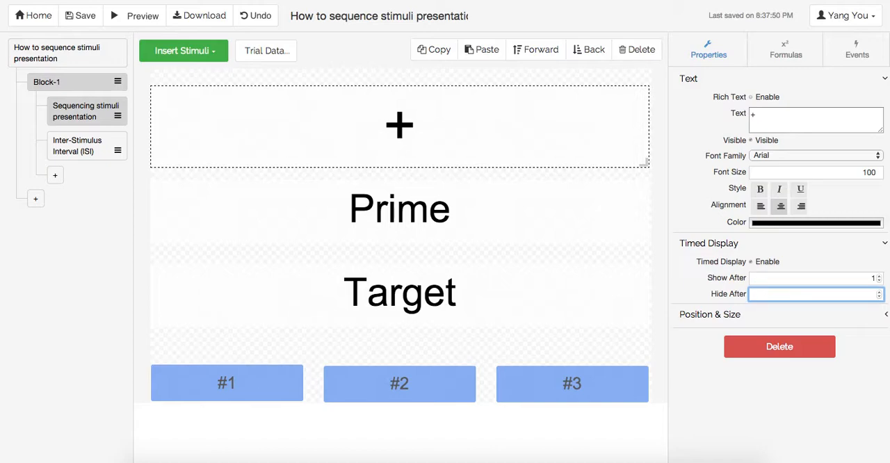
text(500)
Step: Enable timed display for the Prime text, showing it after 501 and hiding it after 1000
click(572, 230)
click(704, 249)
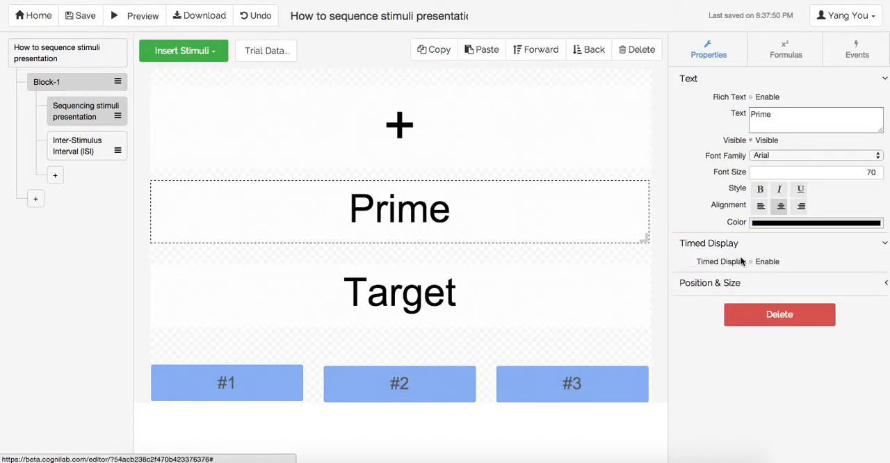
click(751, 262)
click(879, 278)
text(501)
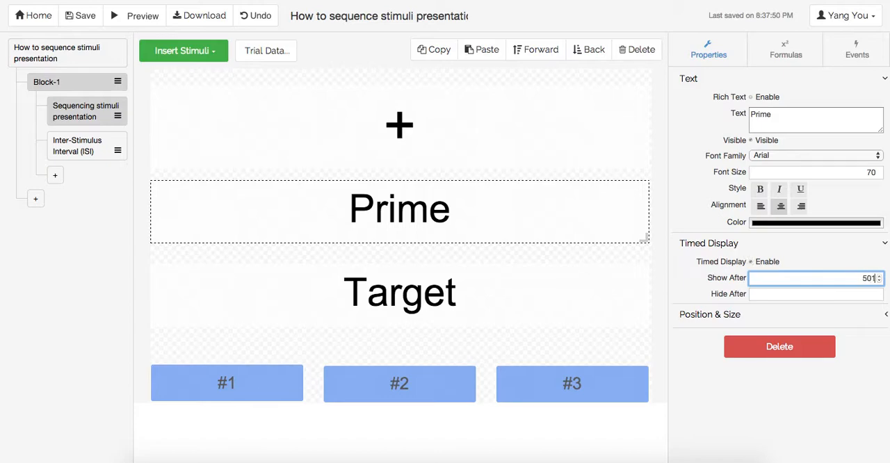
click(798, 294)
text(1000)
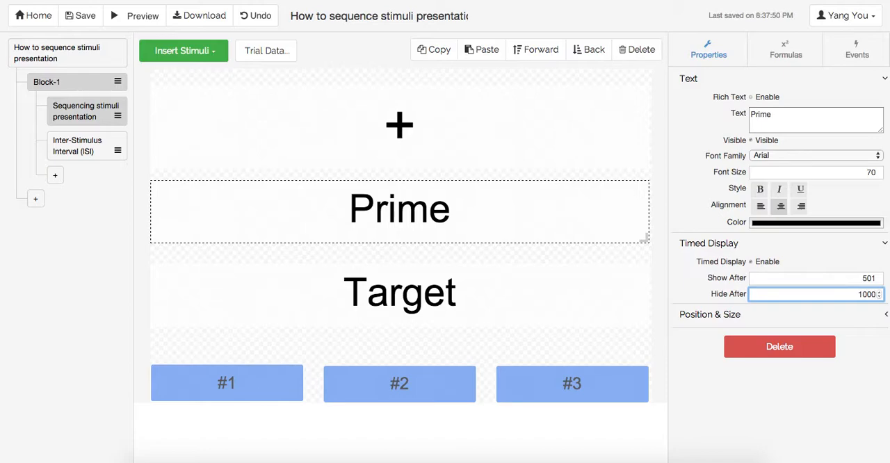
Step: Enable timed display for the Target text, showing it after 1001 and leaving its hide time blank
click(485, 285)
click(744, 243)
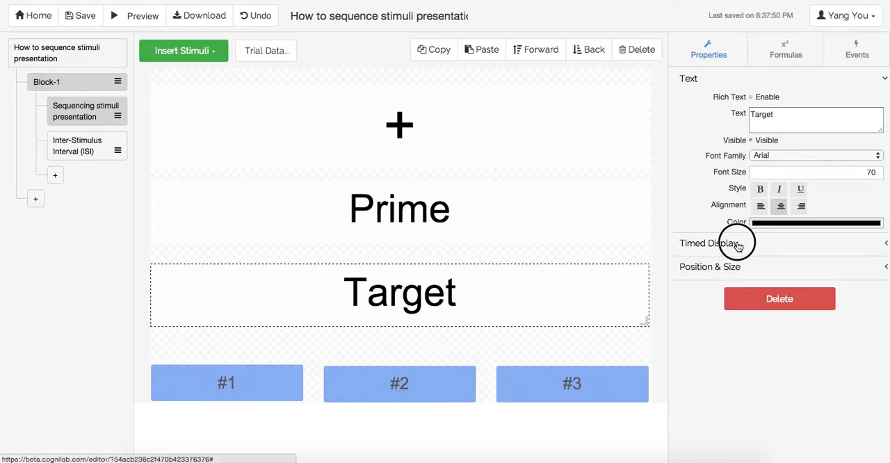
click(751, 261)
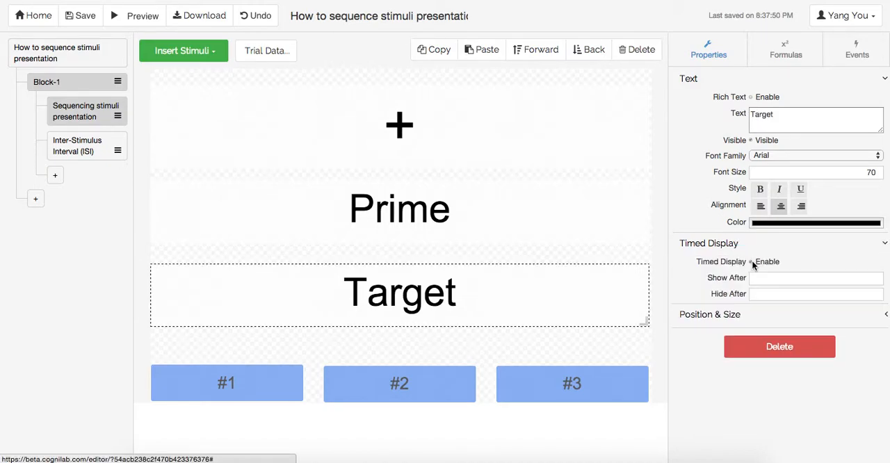
click(752, 278)
text(100)
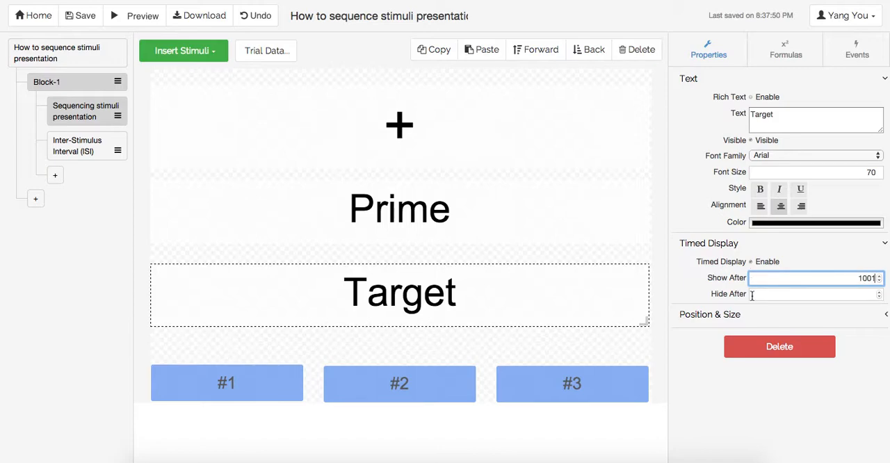
key(Tab)
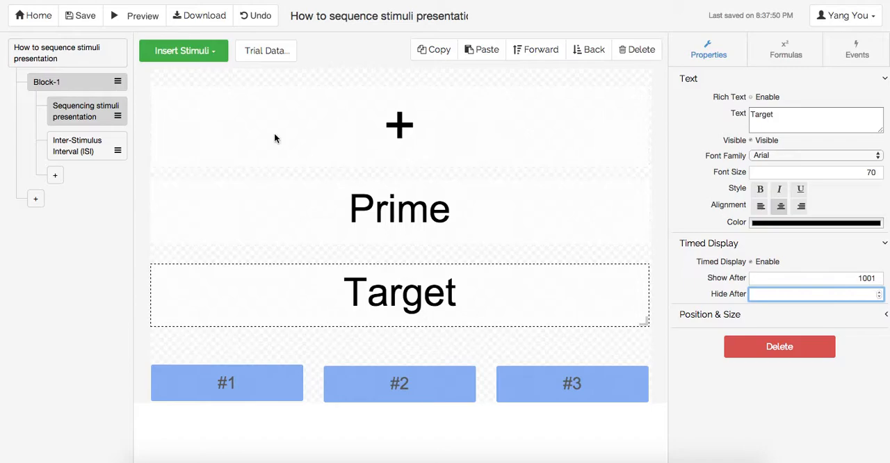
Step: Add two more rows to the trial data table containing the prime and target variables
click(275, 53)
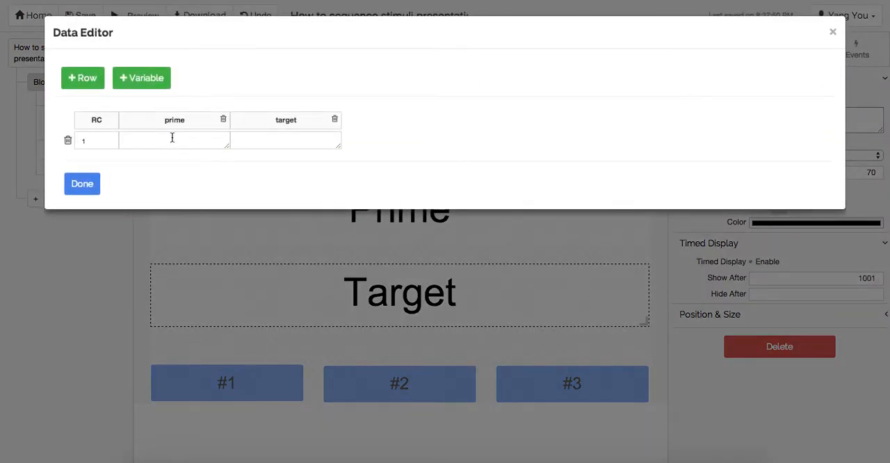
double_click(189, 120)
click(282, 119)
double_click(282, 120)
click(167, 141)
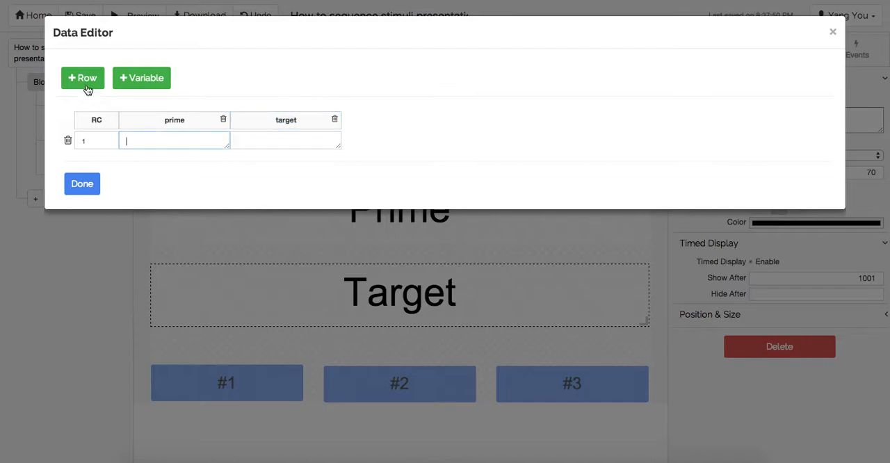
click(86, 82)
click(86, 82)
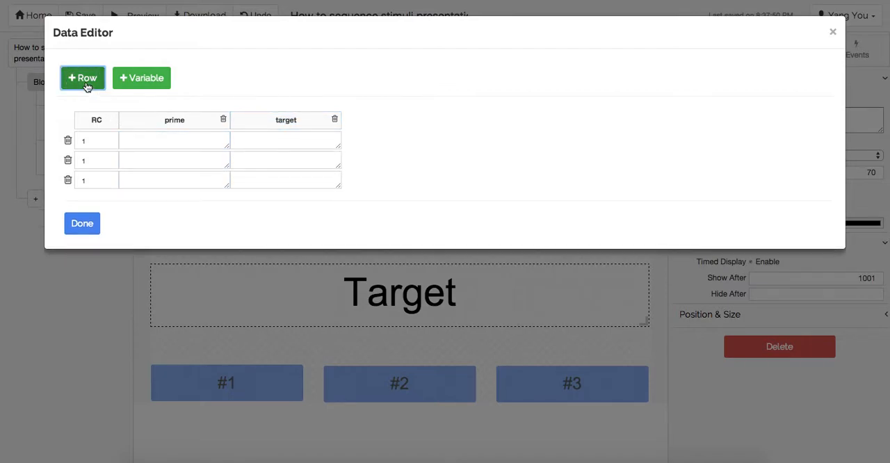
Step: Fill the prime variable's three rows with 1, 2 and 3
click(143, 138)
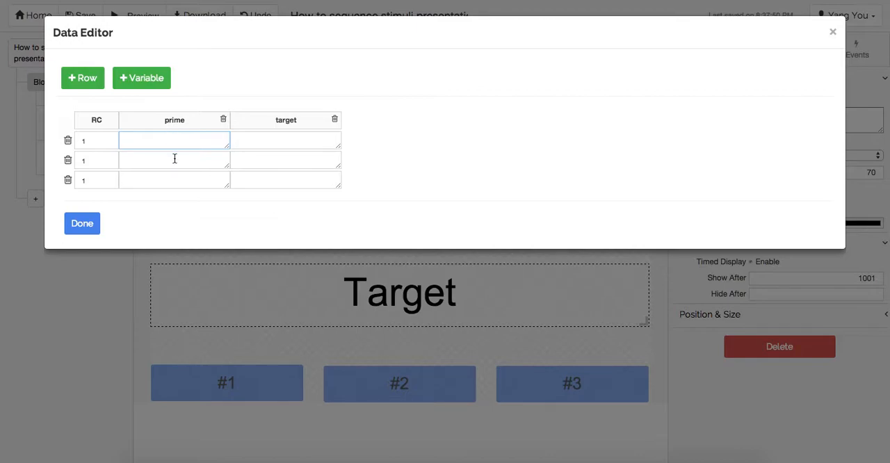
text(1)
click(163, 159)
text(2)
click(155, 182)
text(3)
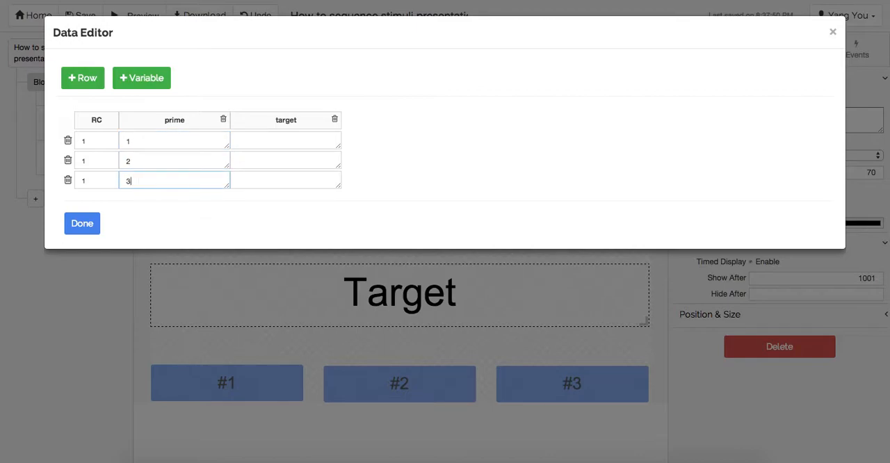
Step: Fill the target variable's three rows with a, b and c, and finish editing the trial data
click(257, 139)
text(a)
click(260, 161)
text(b)
click(261, 181)
text(c)
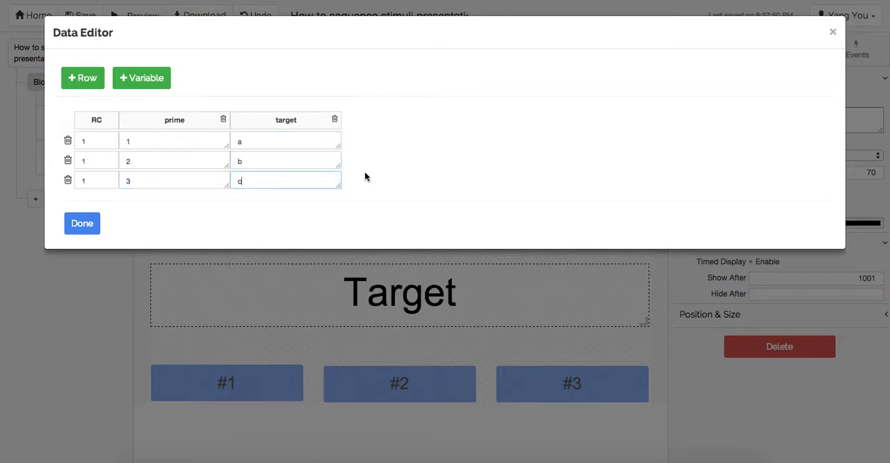
click(467, 177)
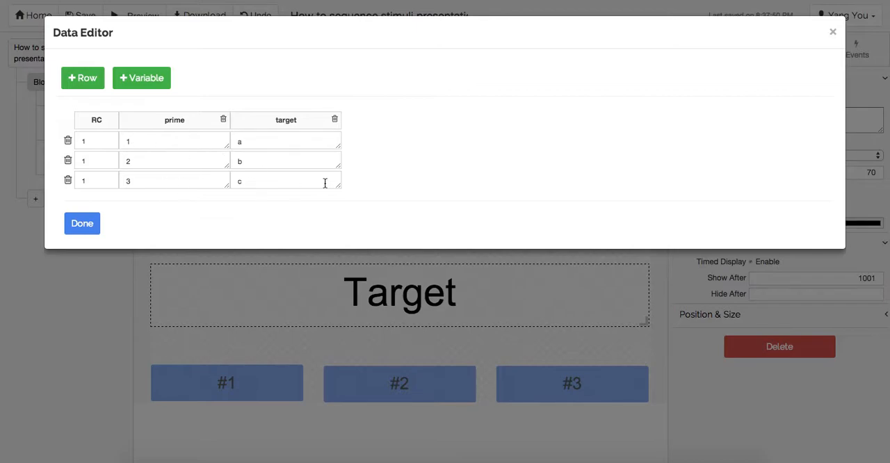
click(81, 228)
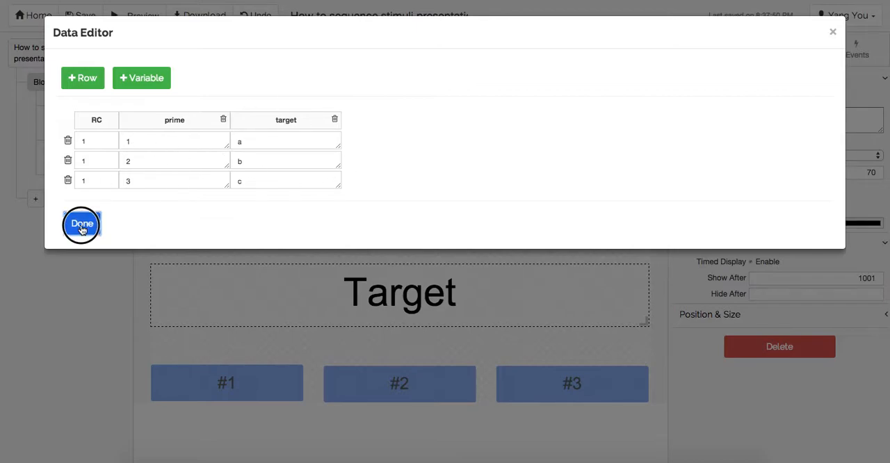
Step: Check the prime variable's name in the trial data of the sequencing trial
click(64, 108)
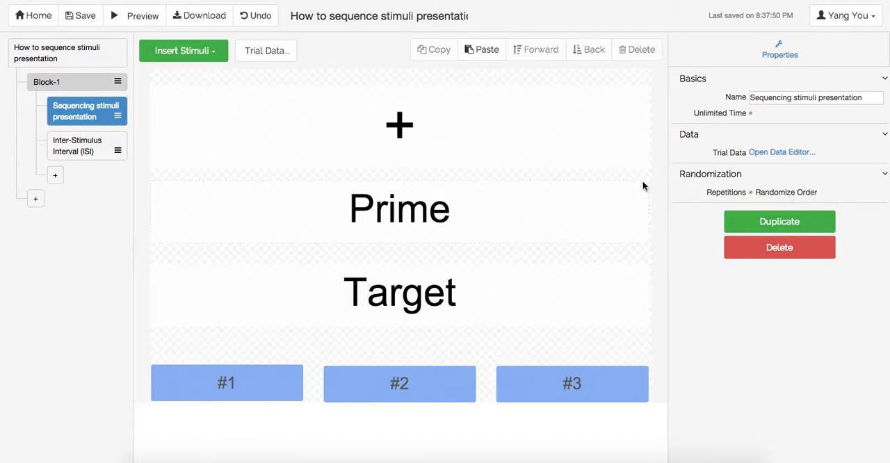
click(581, 148)
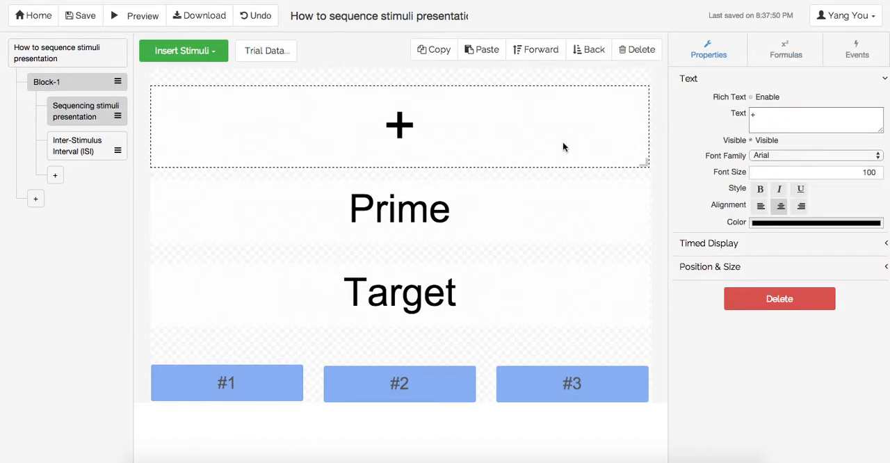
click(280, 55)
double_click(201, 120)
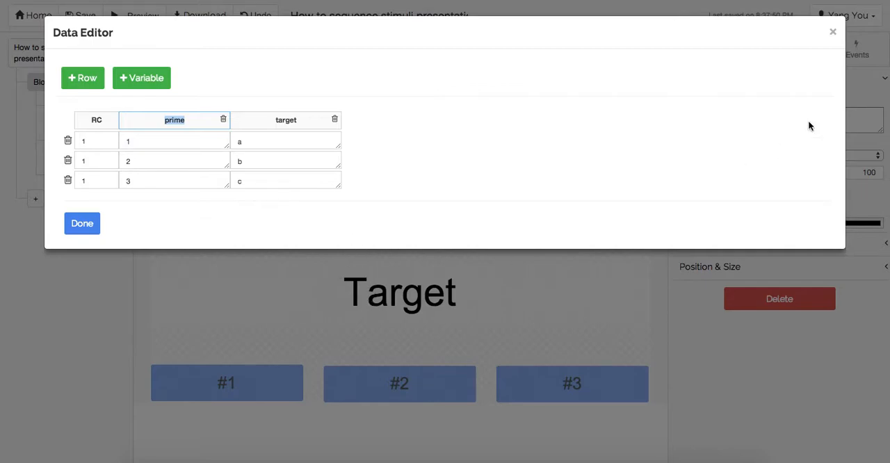
click(834, 34)
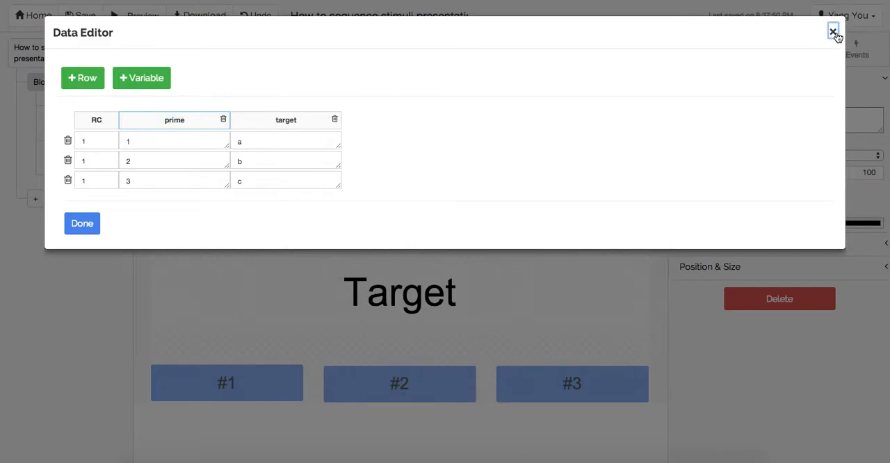
Step: Set the Prime text's display text formula to {{ @'prime' }}
click(488, 209)
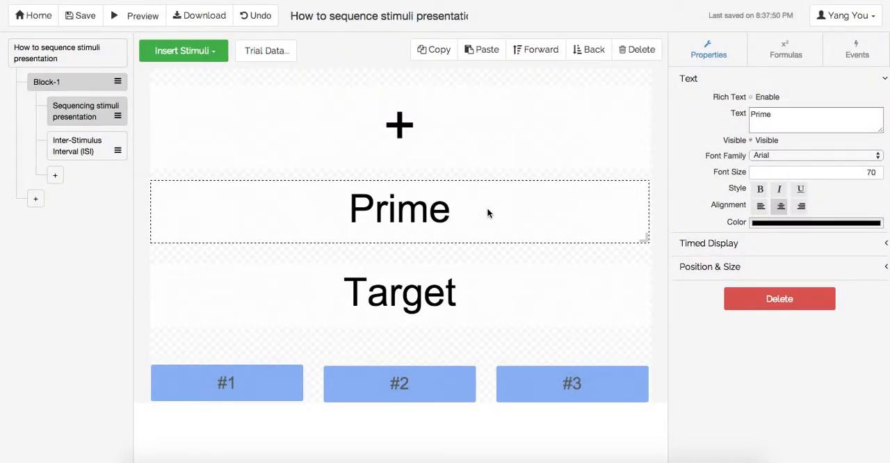
click(777, 55)
click(756, 84)
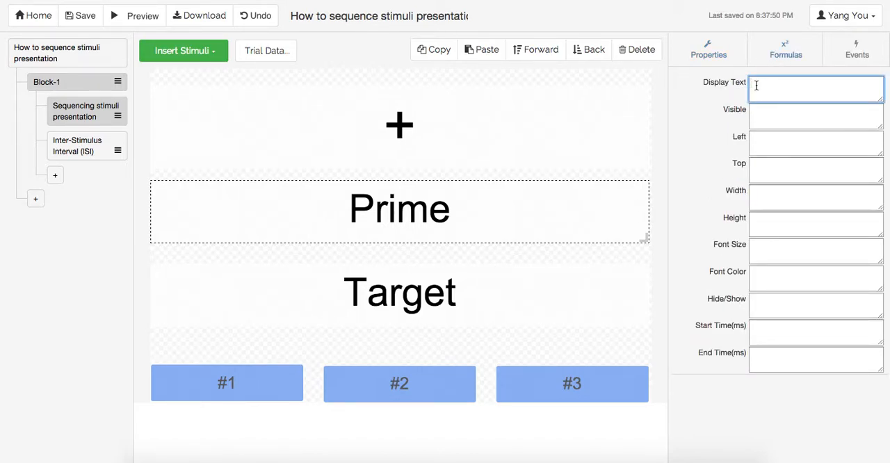
text({{ @'prime' }})
Step: Set the Target text's display text formula to {{ @'target' }}
click(452, 292)
click(767, 95)
text({{)
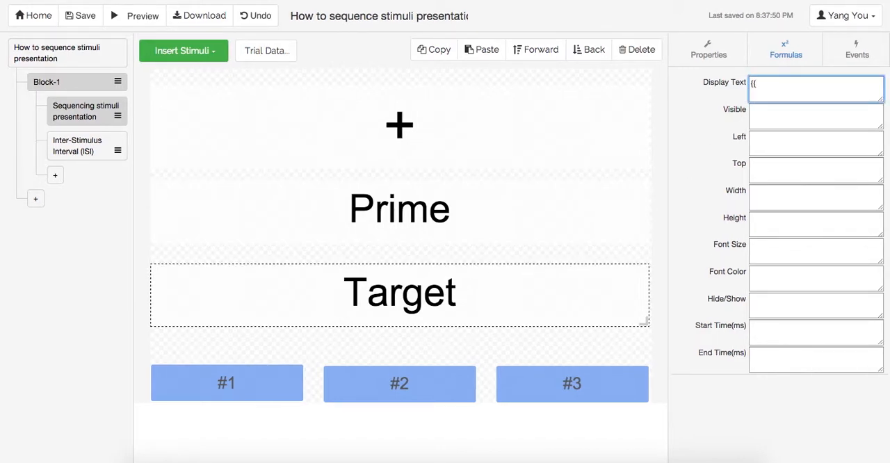
text( @'target' }})
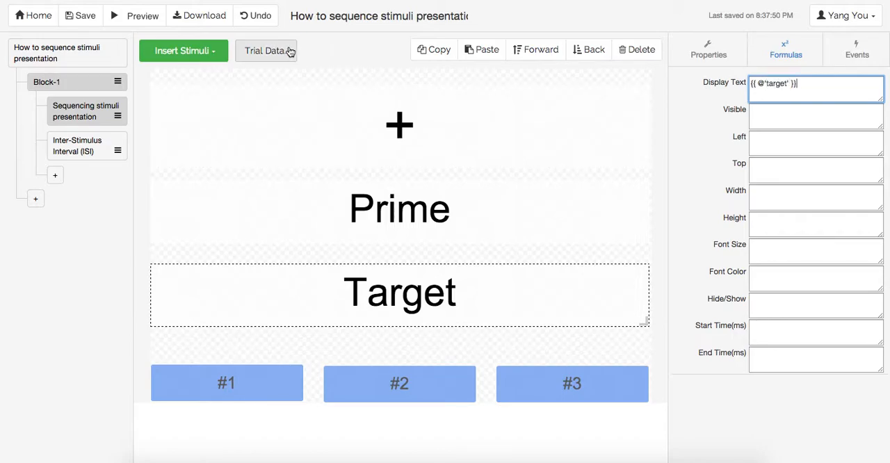
Step: Check the target and prime variable names in the trial data of the sequencing trial
click(292, 51)
click(284, 119)
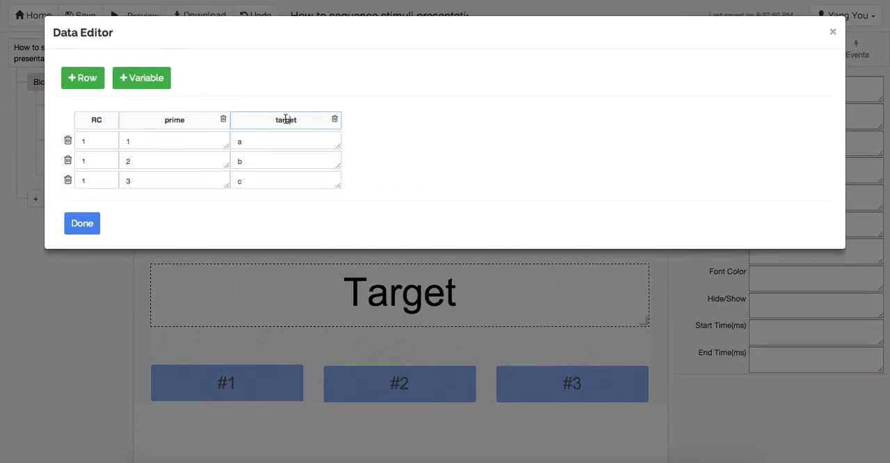
click(125, 121)
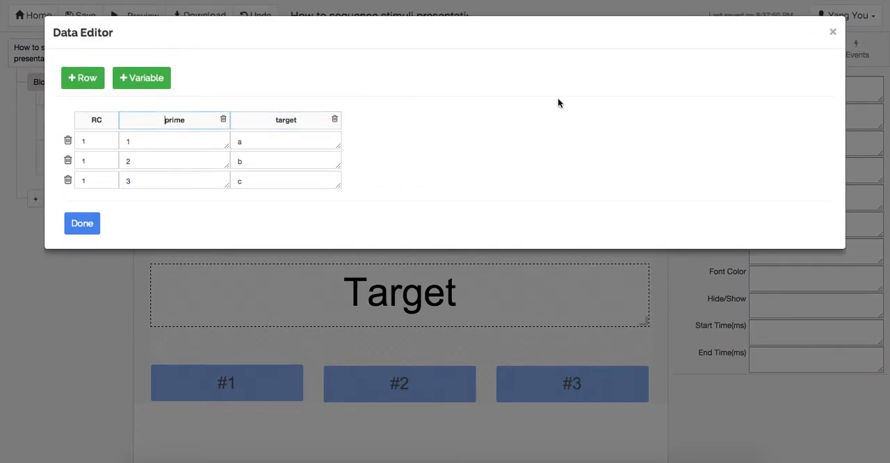
click(832, 31)
Step: Compare the Prime text's display text formula with the prime variable's name and row values in the trial data
click(480, 212)
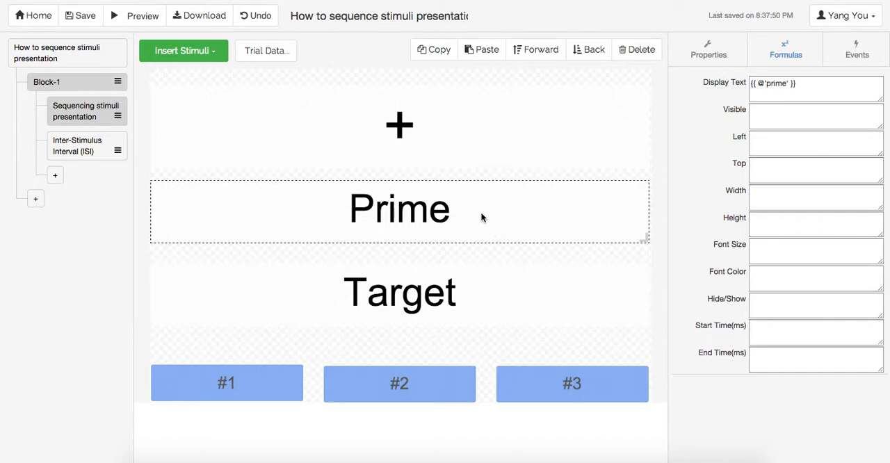
click(831, 90)
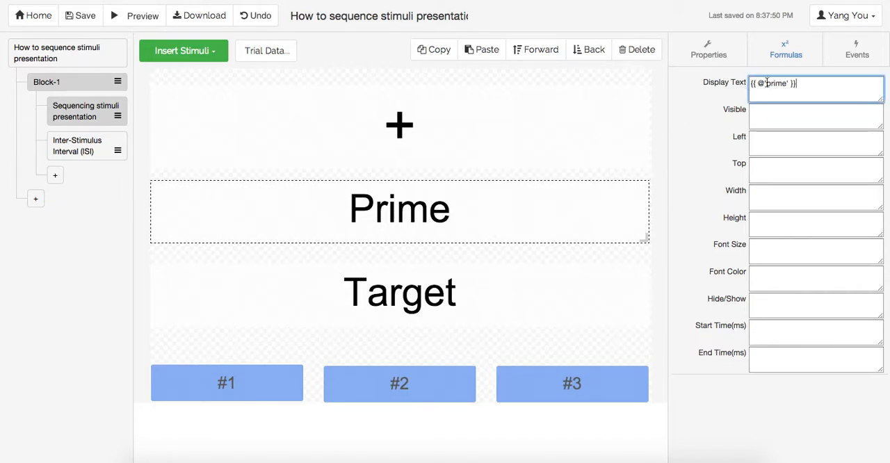
drag(752, 83, 791, 82)
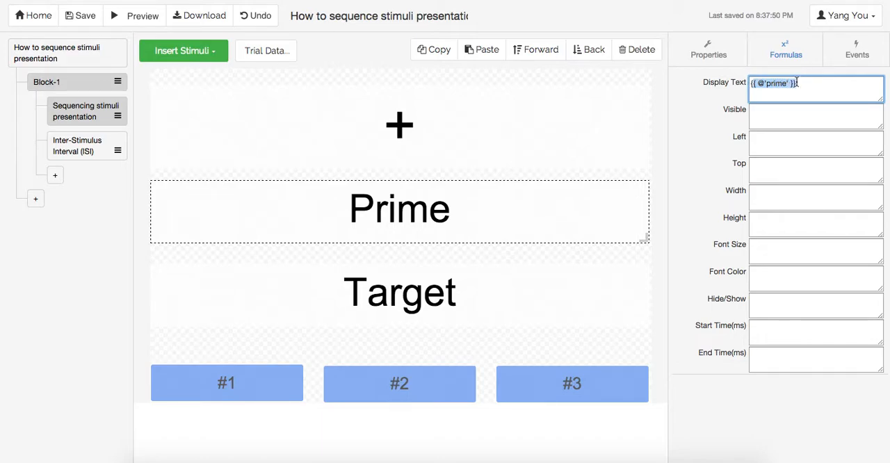
click(276, 64)
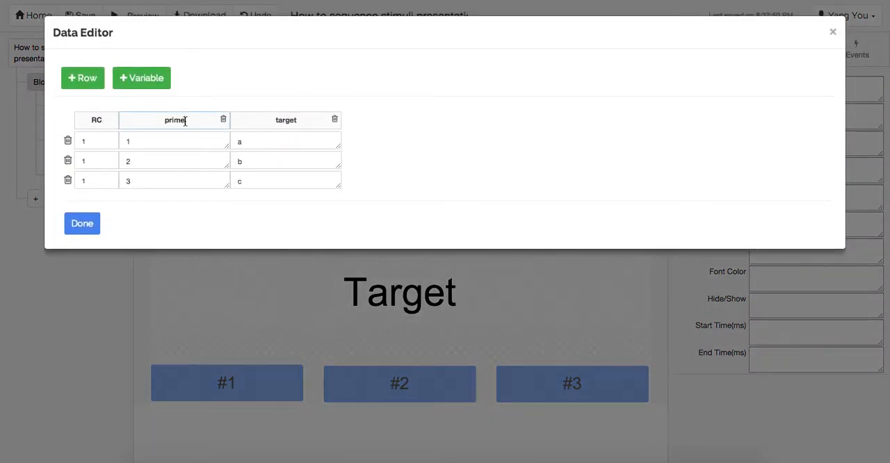
click(144, 141)
click(154, 167)
click(153, 180)
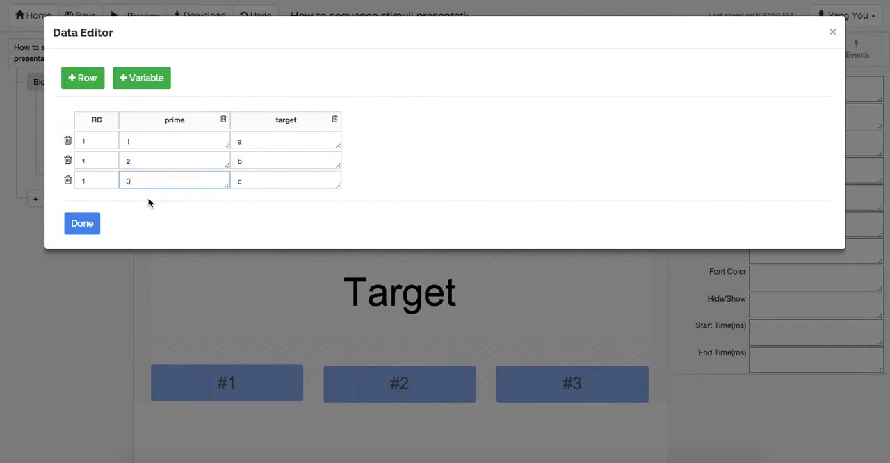
click(92, 223)
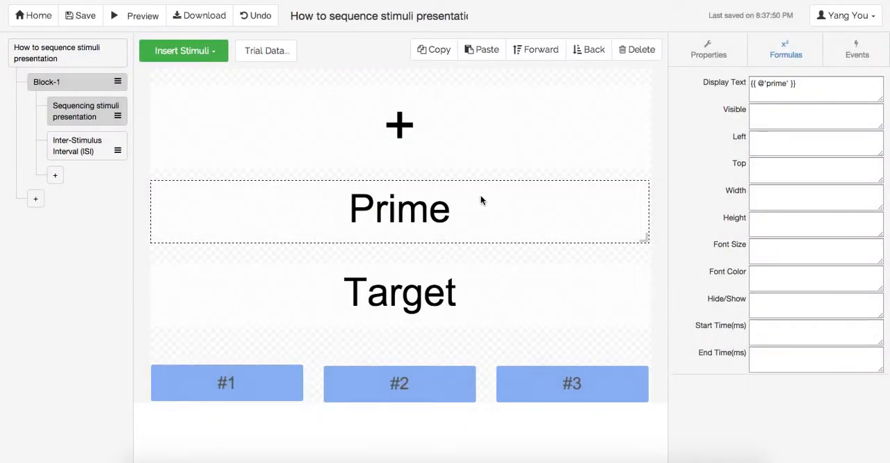
Step: Move the Target text up over the Prime text, keeping it layered behind Prime
click(529, 251)
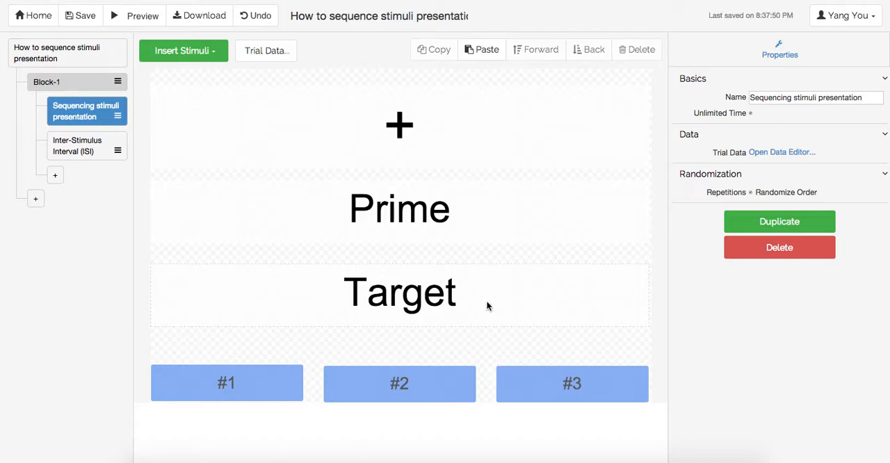
drag(487, 304, 486, 243)
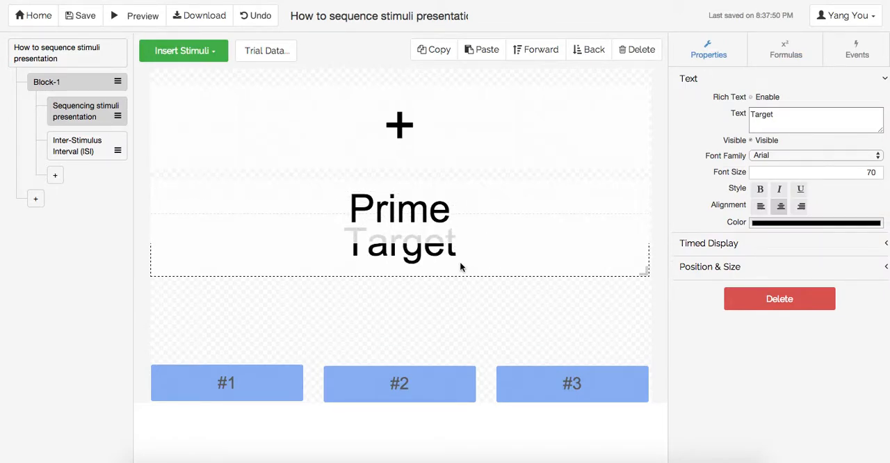
click(531, 49)
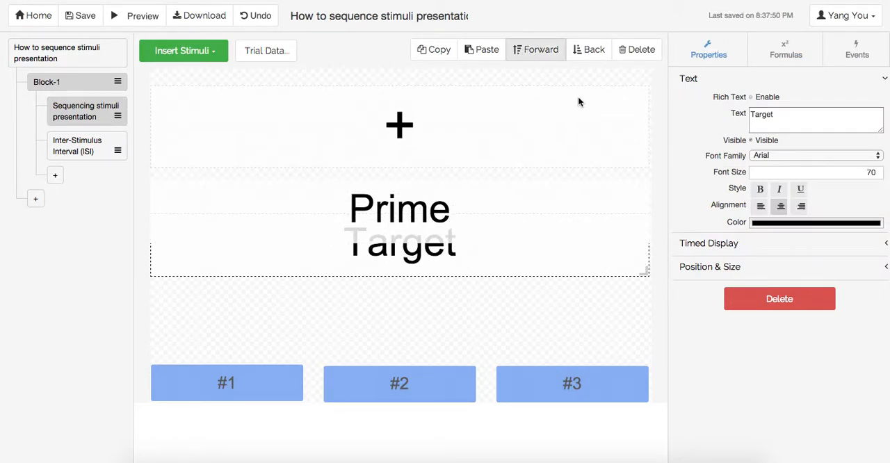
click(600, 53)
click(545, 59)
drag(469, 272, 469, 239)
click(545, 72)
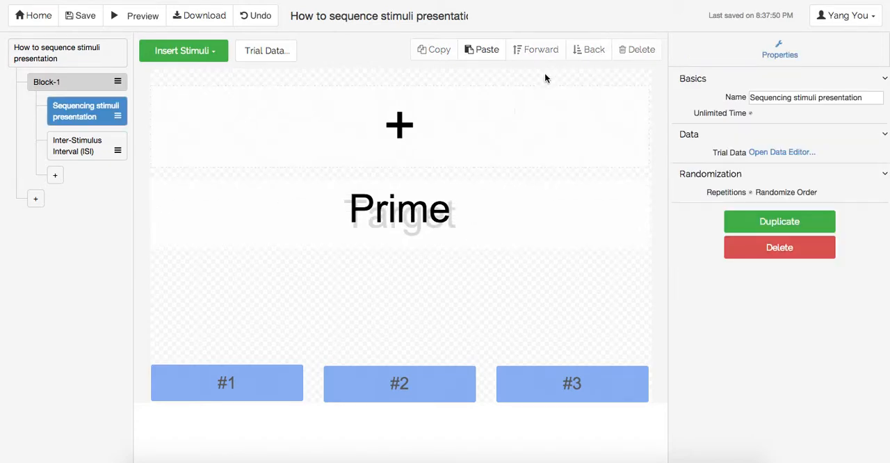
Step: Try out the layer order of the overlapping texts by sending Prime and Target to the back in turn
click(439, 207)
click(589, 50)
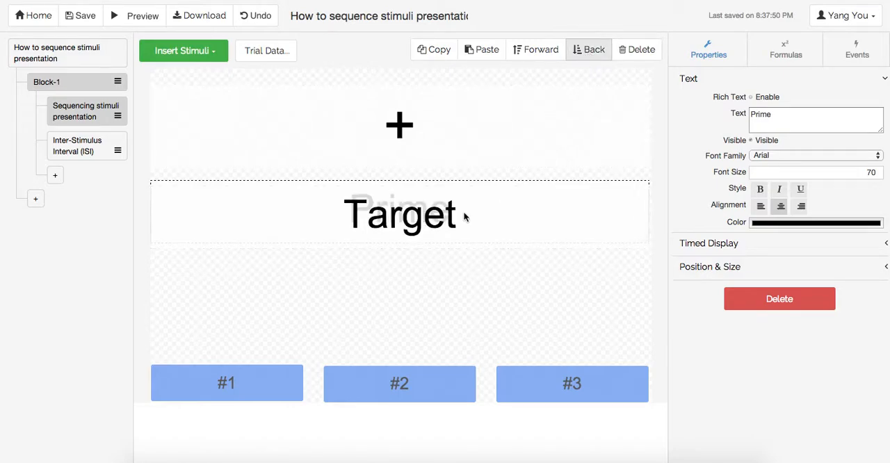
click(532, 50)
drag(447, 197, 438, 220)
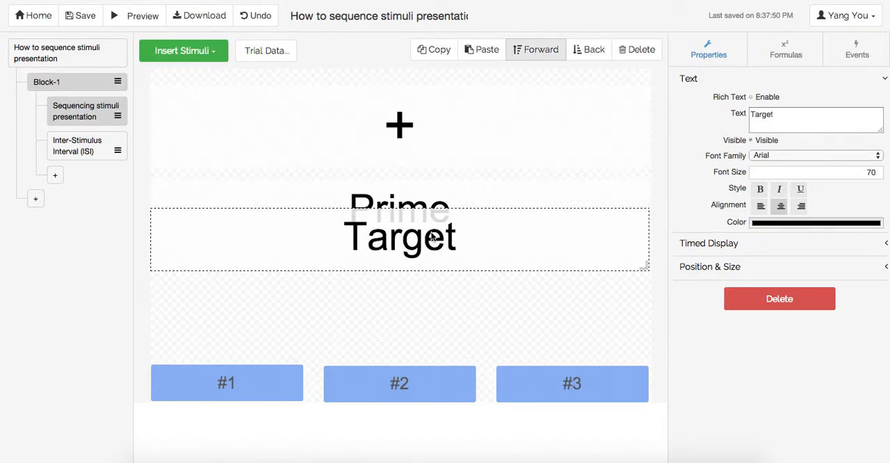
click(440, 190)
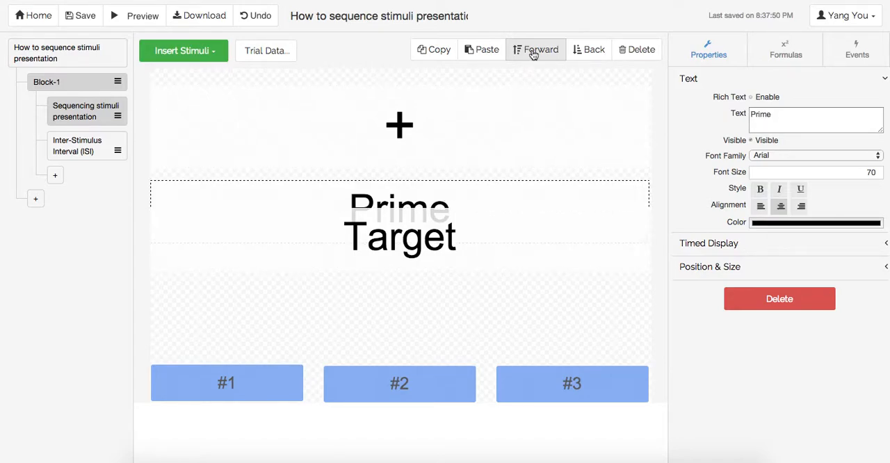
click(449, 249)
click(577, 54)
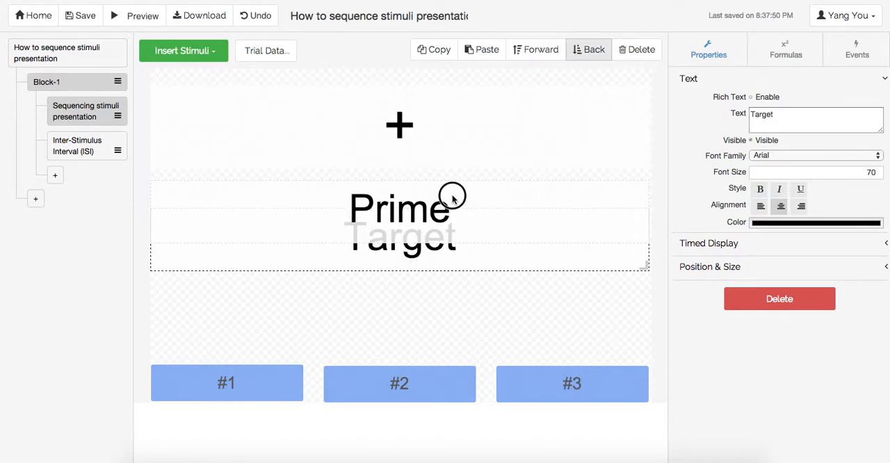
Step: Stack the Target, Prime and fixation cross texts at the same central position, with the cross in front
drag(452, 201, 458, 182)
drag(433, 245, 438, 228)
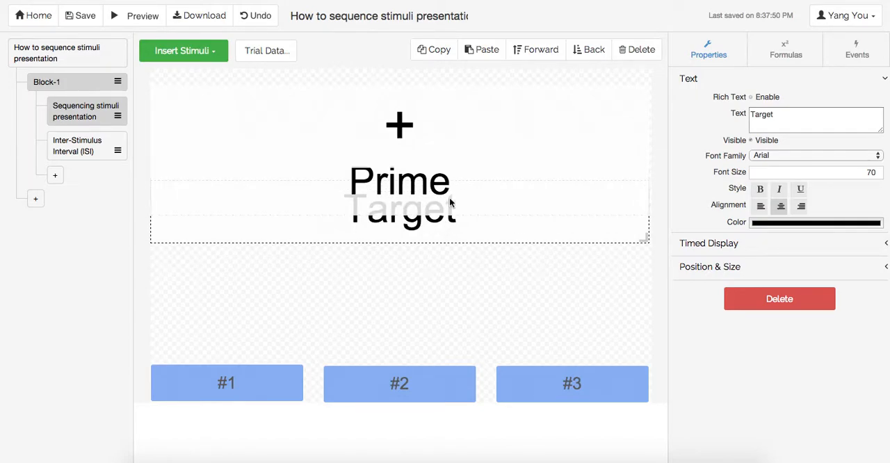
drag(404, 186, 408, 213)
drag(469, 138, 467, 221)
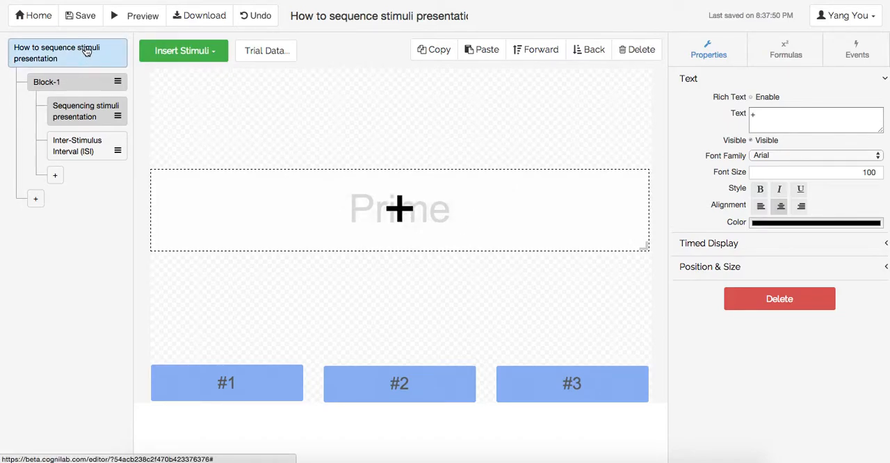
Step: Save the experiment and preview it, answering the sequencing trials with #1, #3 and #2 before closing the preview
click(85, 20)
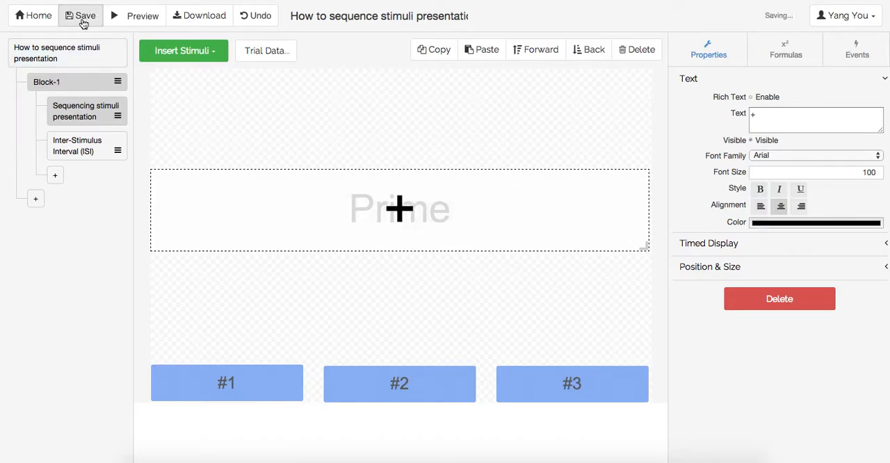
click(127, 25)
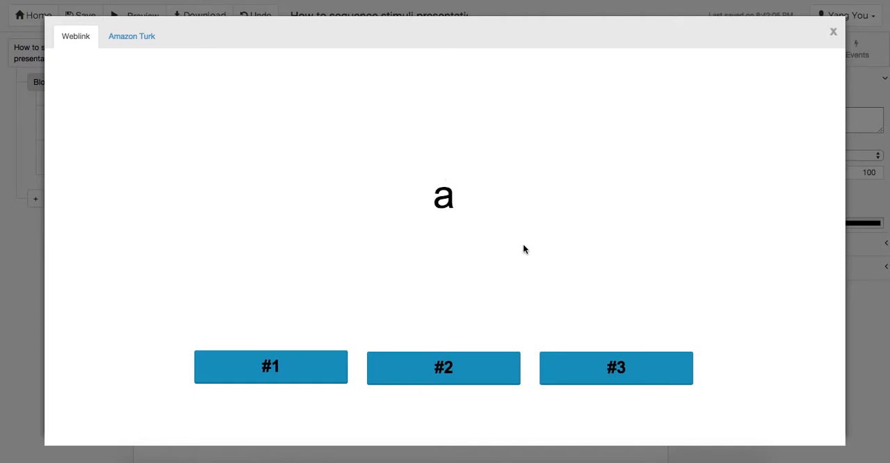
click(298, 369)
click(639, 367)
click(467, 375)
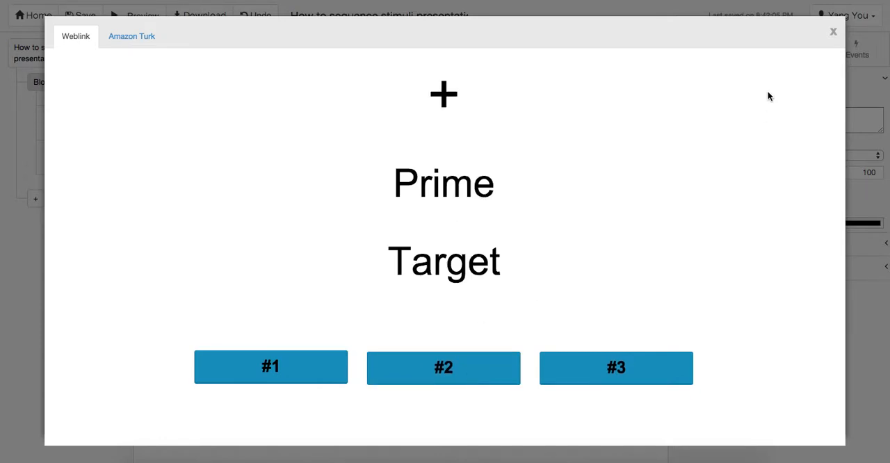
click(833, 31)
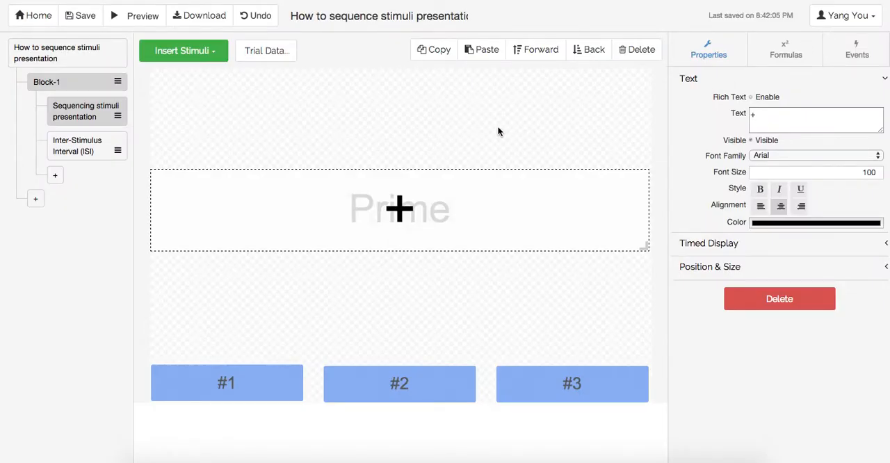
Step: Open the Inter-Stimulus Interval (ISI) trial and inspect its fixation cross, Prime and Target texts in turn
click(498, 131)
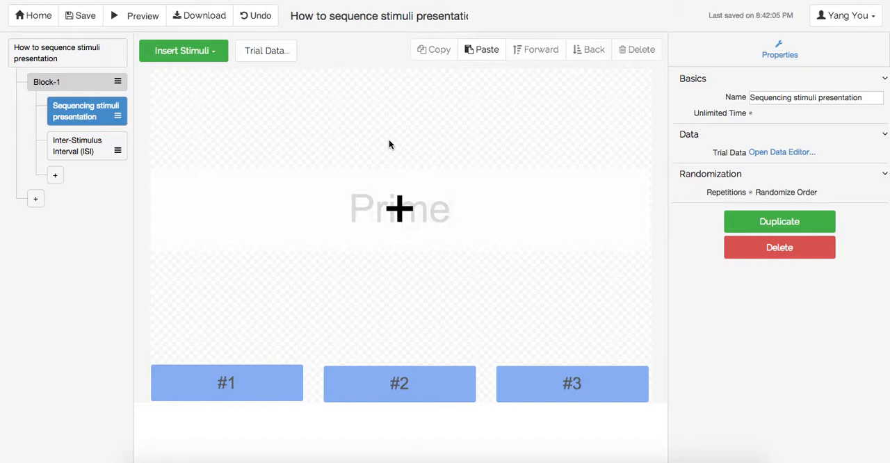
click(82, 146)
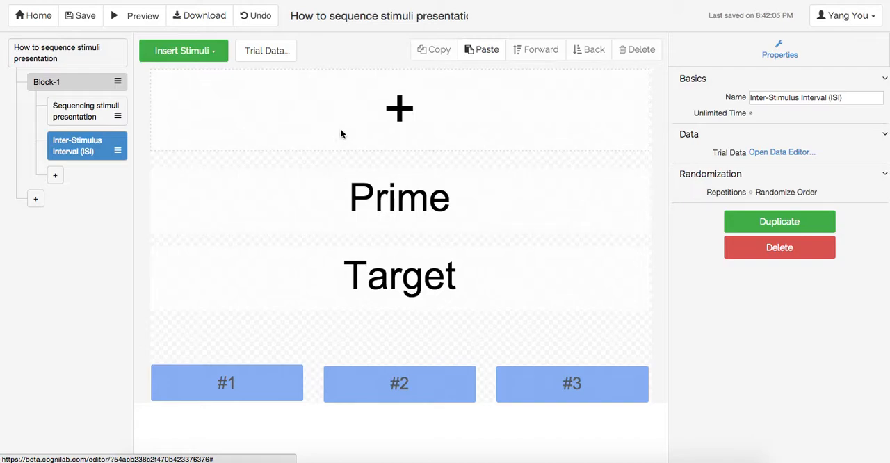
click(358, 119)
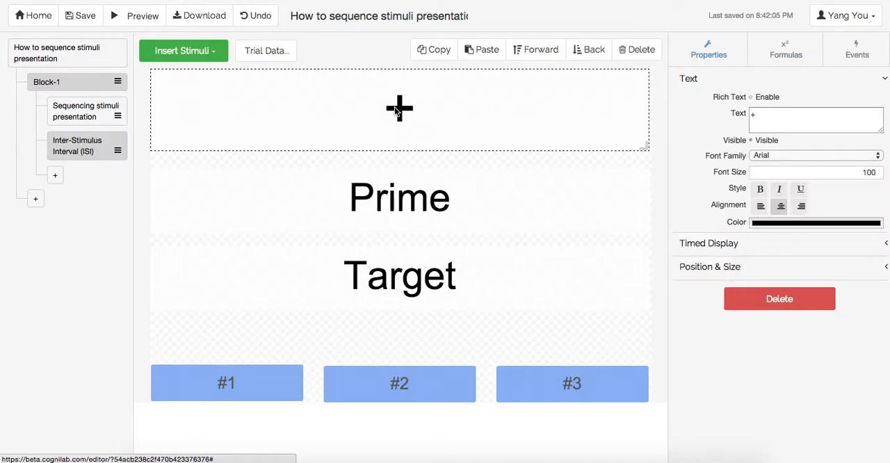
click(382, 197)
click(381, 271)
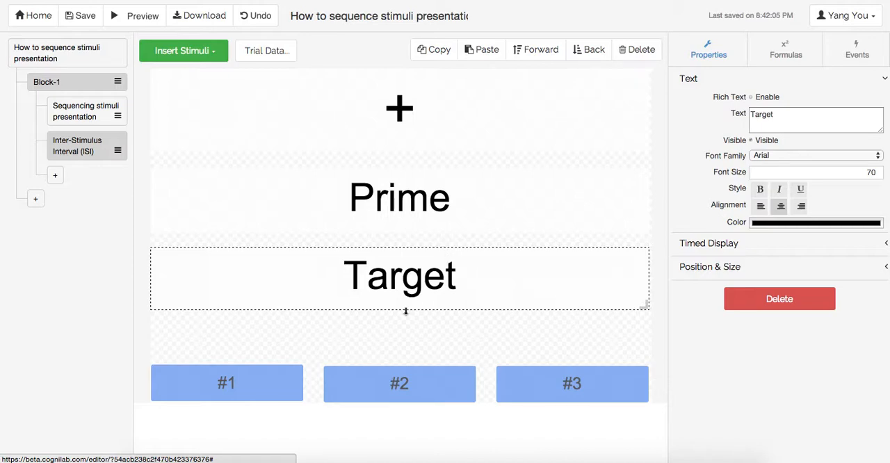
Step: Enable timed display for the #1 button in the ISI trial and set Show After to 1000
click(263, 383)
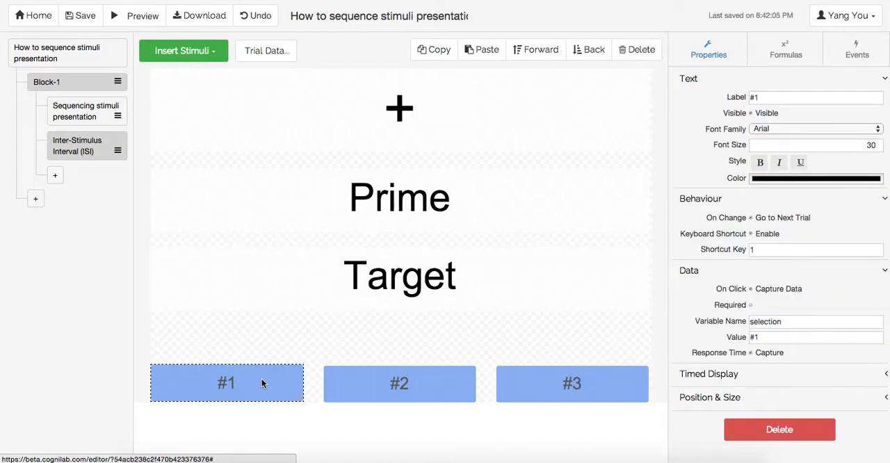
click(727, 379)
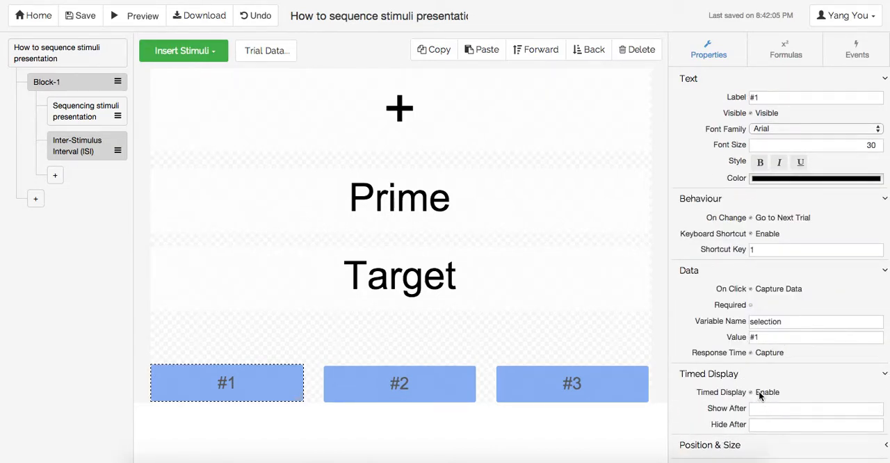
click(765, 405)
text(1000)
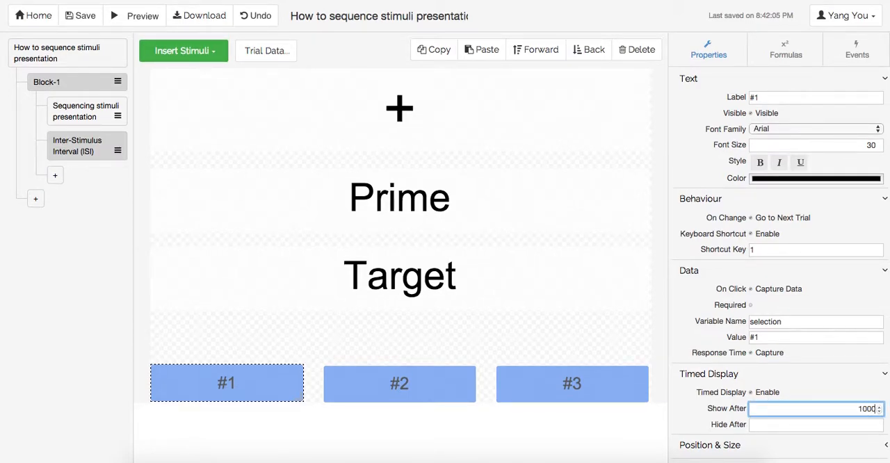
Step: Enable timed display for the #2 button in the ISI trial and set Show After to 2000
click(412, 389)
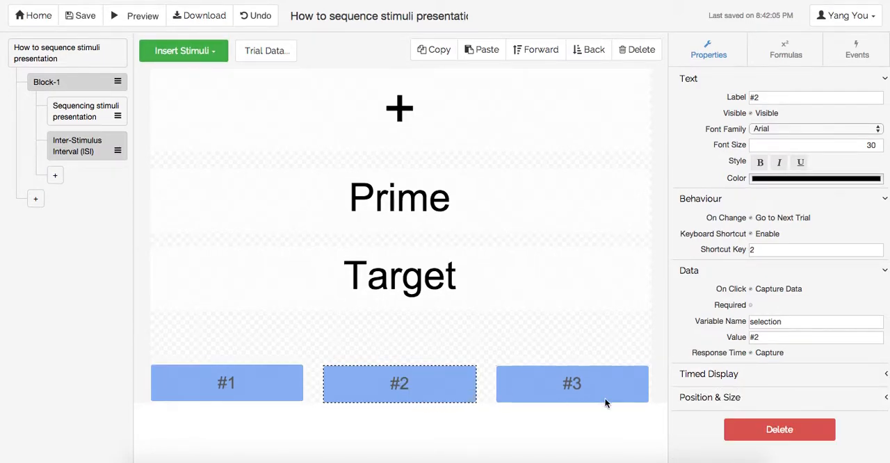
click(724, 377)
click(763, 391)
click(788, 407)
text(2000)
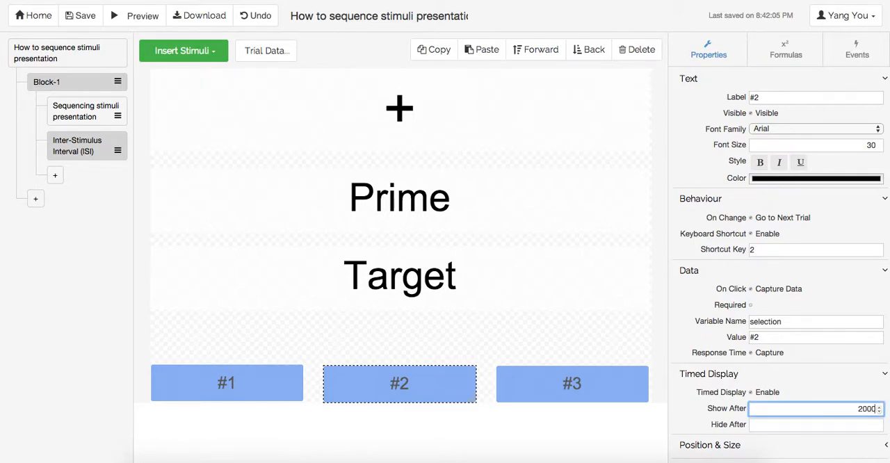
Step: Change the #2 button's Show After time to 1000
click(570, 381)
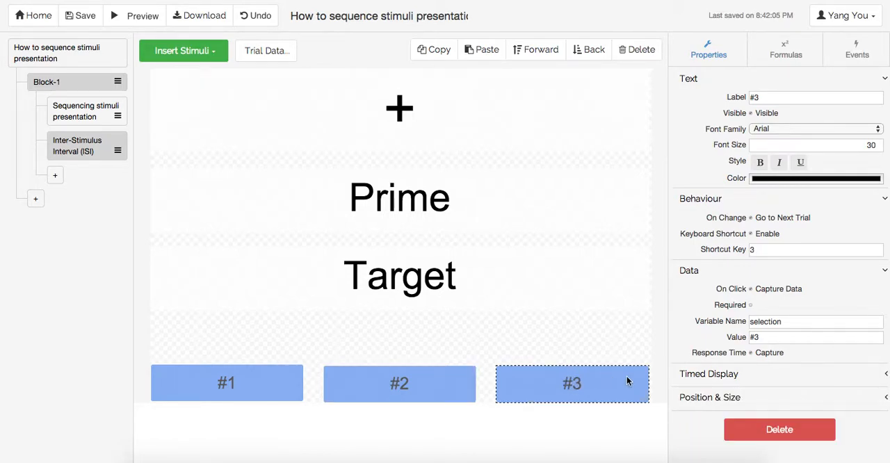
click(431, 383)
click(736, 372)
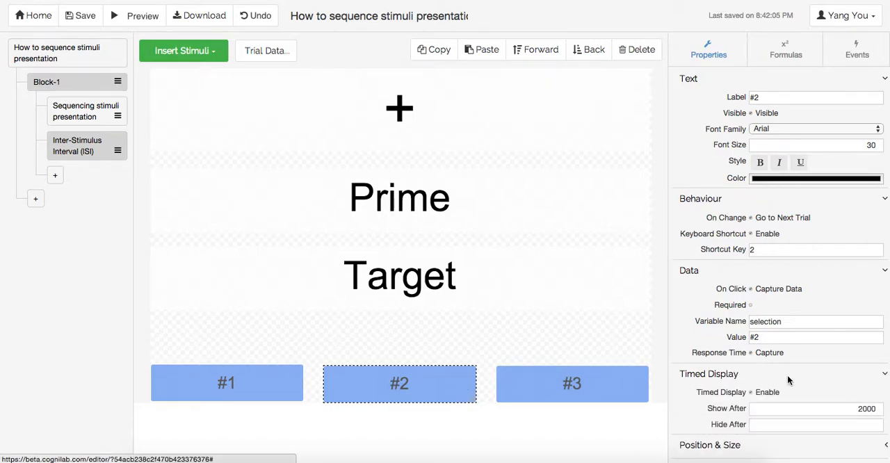
double_click(837, 408)
text(1000)
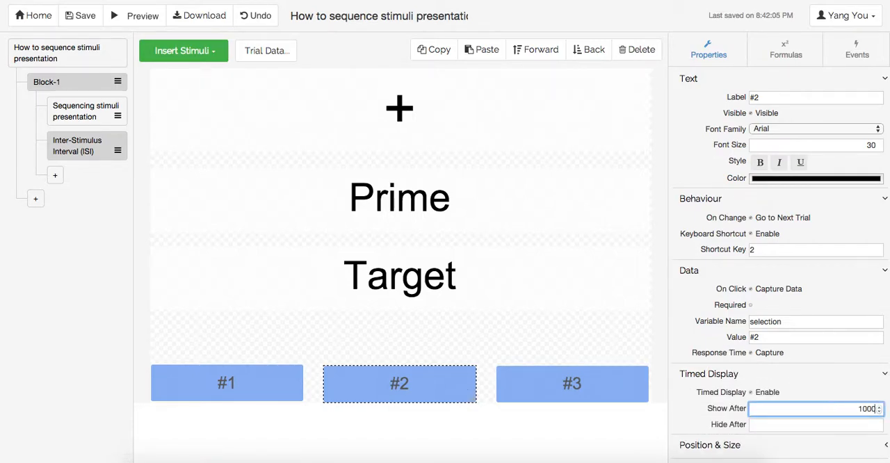
Step: Enable timed display for the #3 button in the ISI trial and set its Show After to 1000
click(588, 377)
click(699, 380)
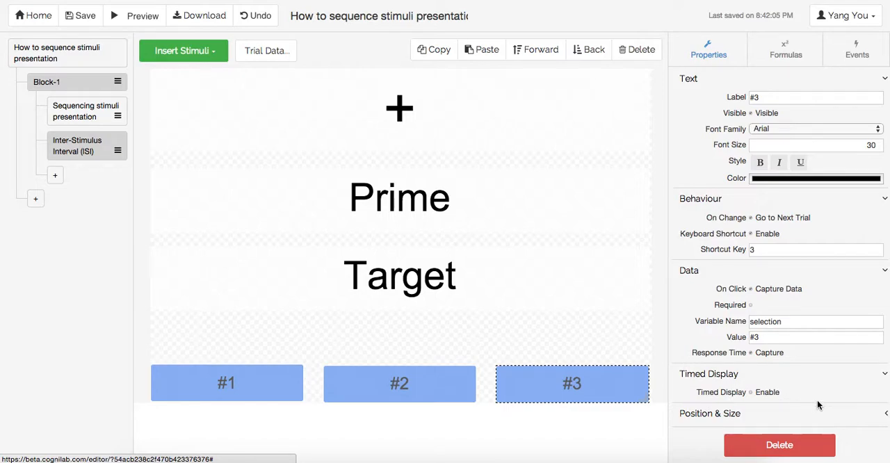
click(771, 393)
click(809, 409)
text(1000)
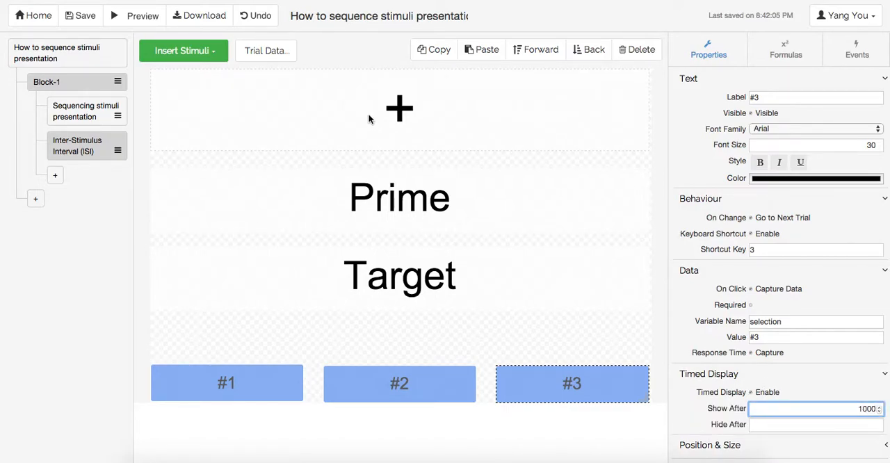
Step: Enable timed display for the fixation cross with Show After 1000 and Hide After 1500
click(368, 116)
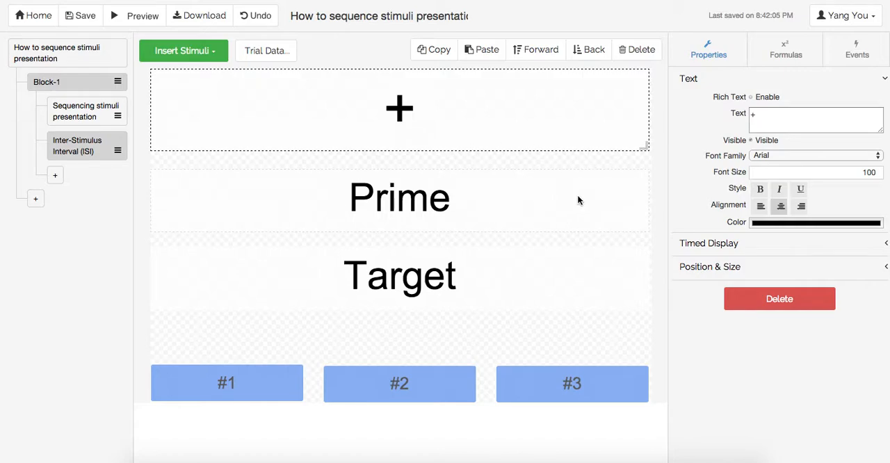
click(747, 247)
click(751, 262)
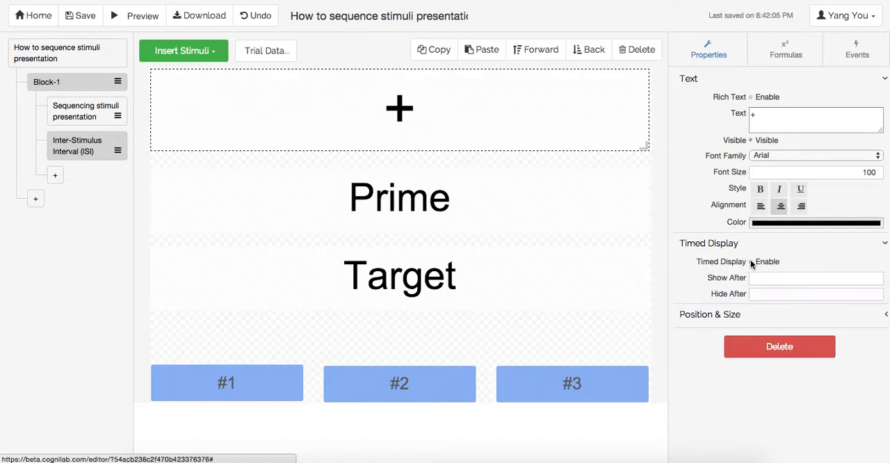
click(752, 276)
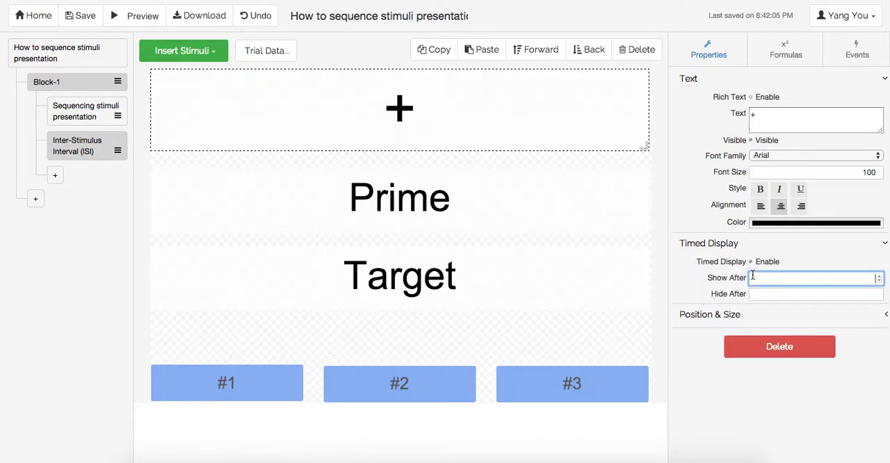
text(1000)
key(Tab)
text(1500)
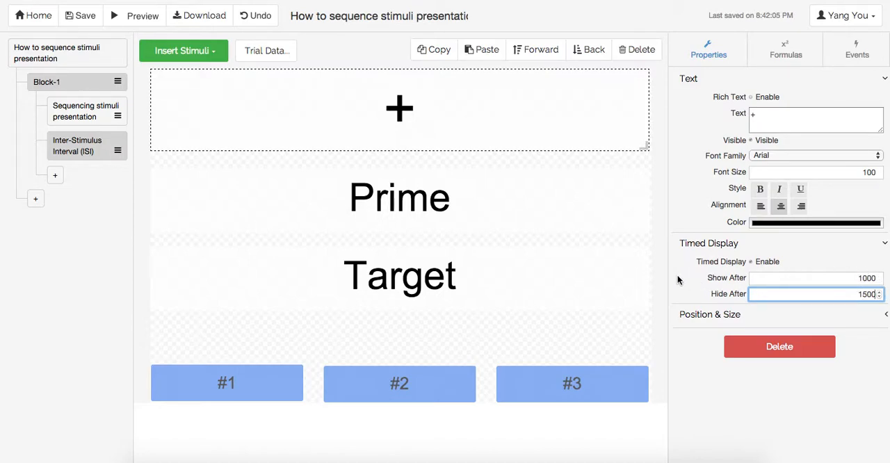
Step: Enable timed display for the Prime text with Show After 1501 and Hide After 2000
click(548, 200)
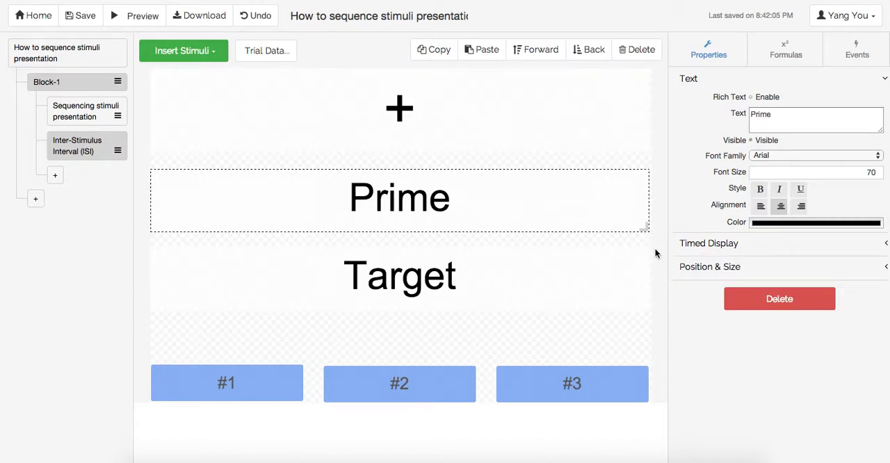
click(723, 245)
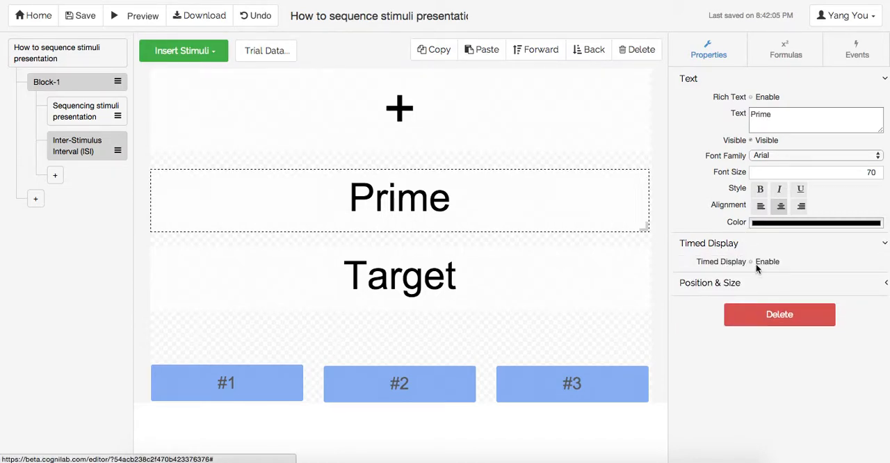
click(750, 262)
click(755, 278)
text(1501)
key(Tab)
text(2000)
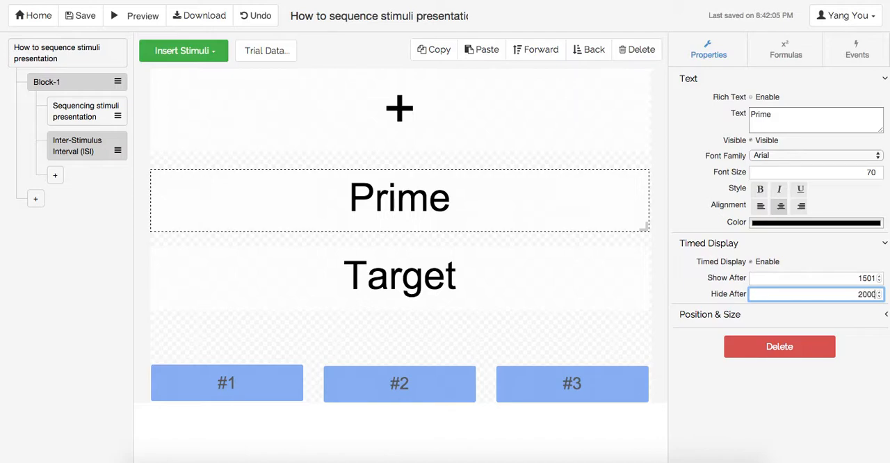
Step: Enable timed display for the Target text with Show After 2001, leaving Hide After empty
click(327, 260)
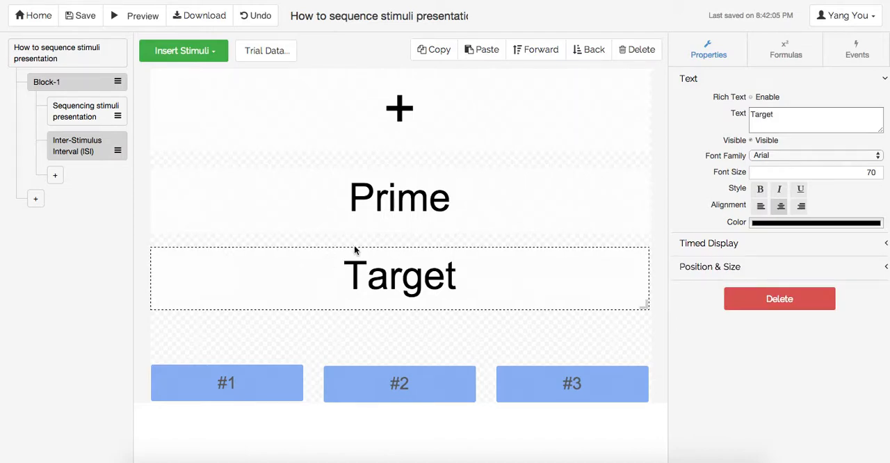
click(695, 244)
click(764, 262)
click(778, 277)
text(2000)
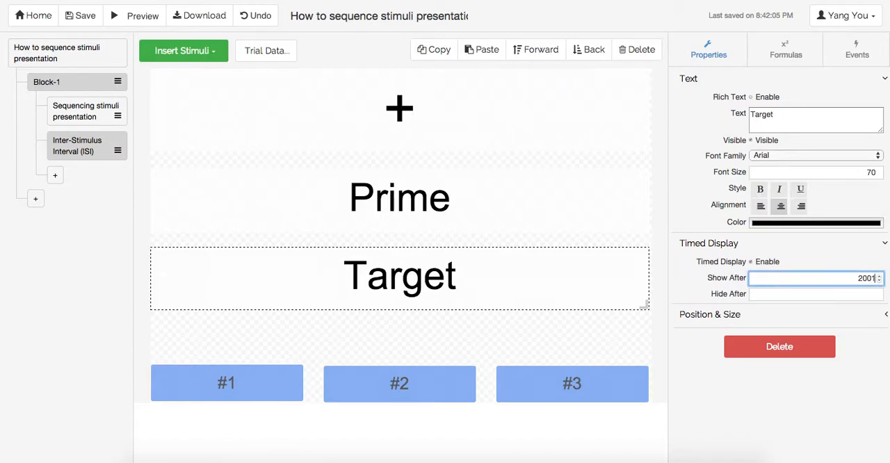
click(764, 292)
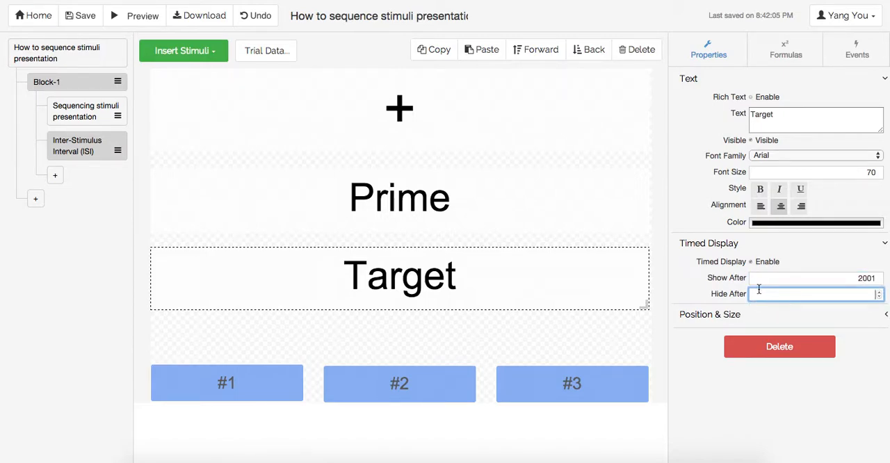
Step: Open the ISI trial's data, add two rows and fill the prime variable with 4, 5 and 6
click(227, 154)
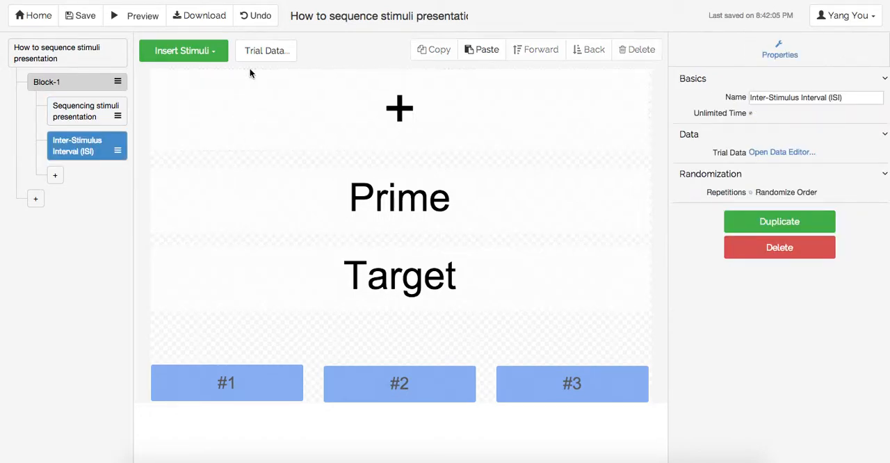
click(265, 53)
click(185, 138)
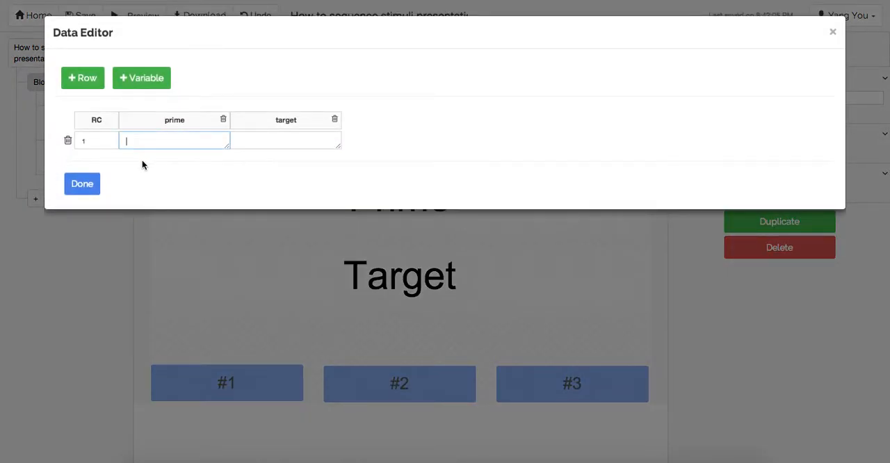
click(91, 90)
click(91, 91)
click(175, 146)
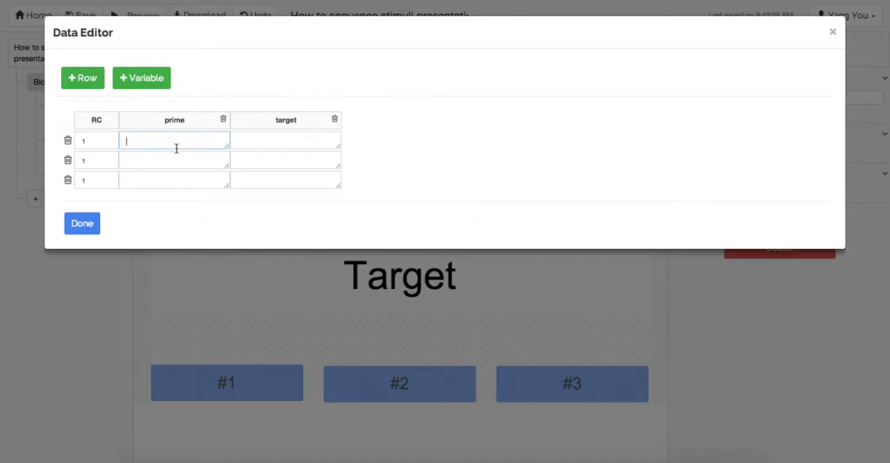
text(4)
click(175, 160)
text(5)
click(161, 181)
text(6)
Step: Fill the target variable with e, f and g in the three rows and finish editing the trial data
click(316, 137)
text(e)
click(281, 164)
text(f)
click(281, 180)
text(g)
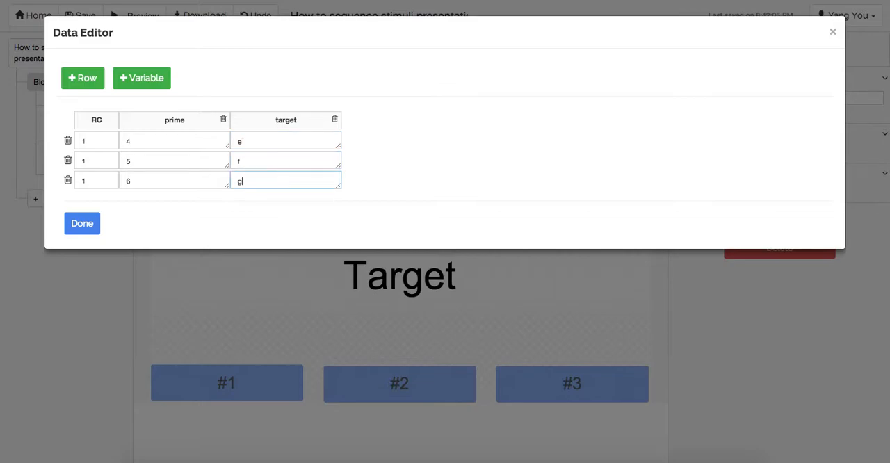
click(82, 224)
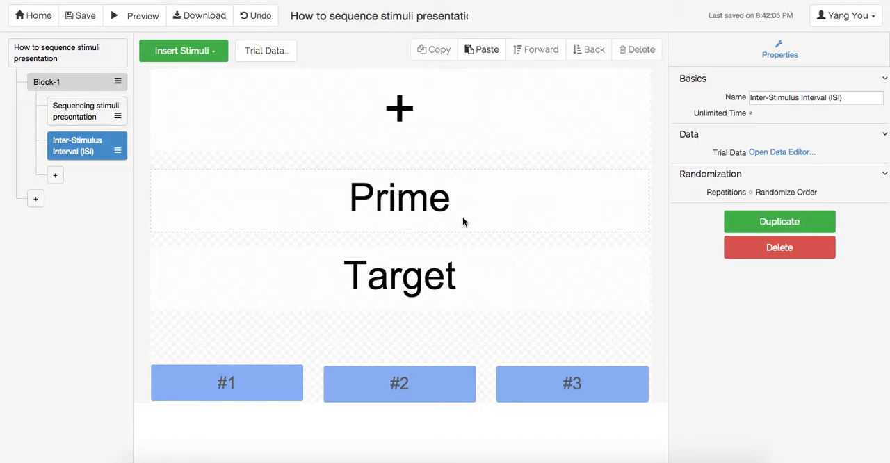
Step: Set the Prime text's Display Text formula to reference the @'prime' variable in double braces
click(548, 120)
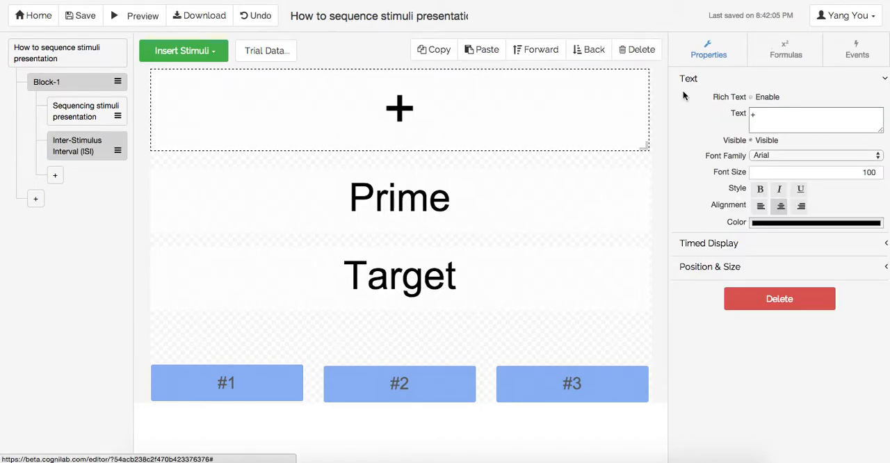
click(533, 209)
click(775, 59)
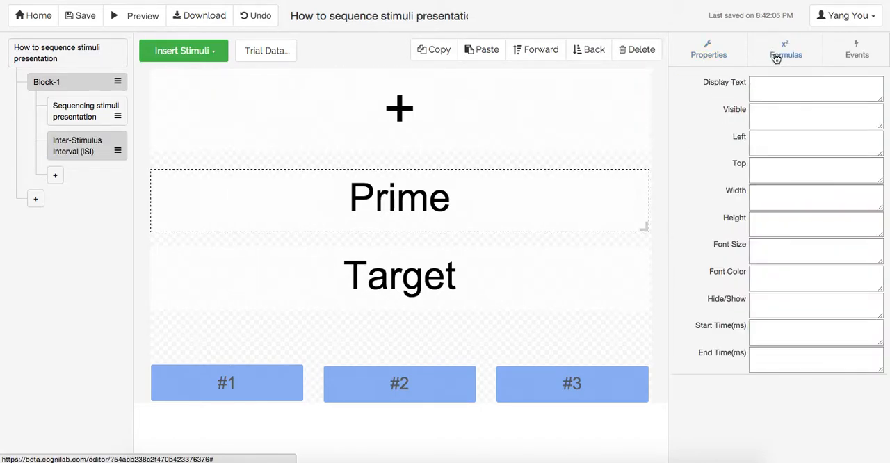
click(752, 95)
text({{)
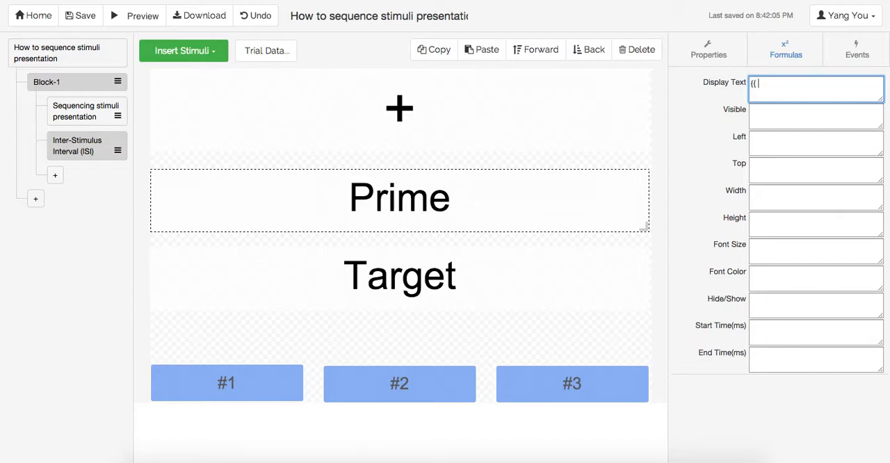
text( @'prime')
Step: Set the Target text's Display Text formula to reference the target variable in double braces
click(424, 278)
click(770, 82)
text({{)
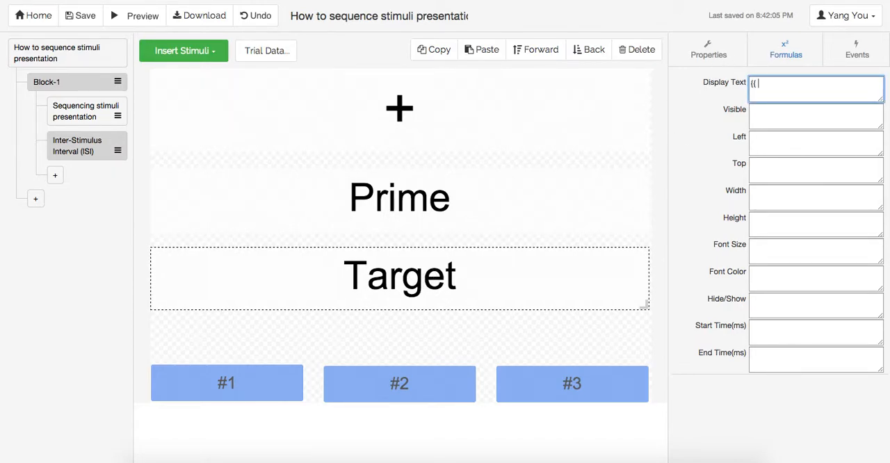
text( @'target')
Step: Move the Target text and the fixation cross onto the Prime text so all three overlap, and save the experiment
drag(515, 282, 516, 201)
click(461, 130)
drag(462, 130, 465, 217)
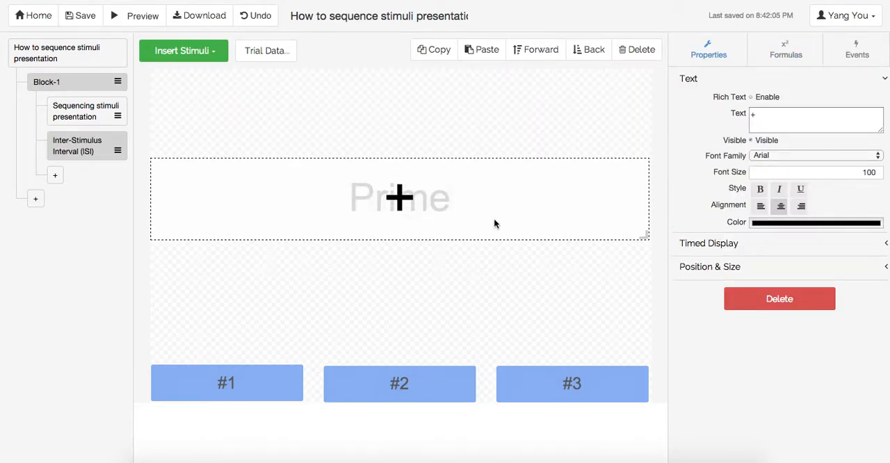
click(87, 17)
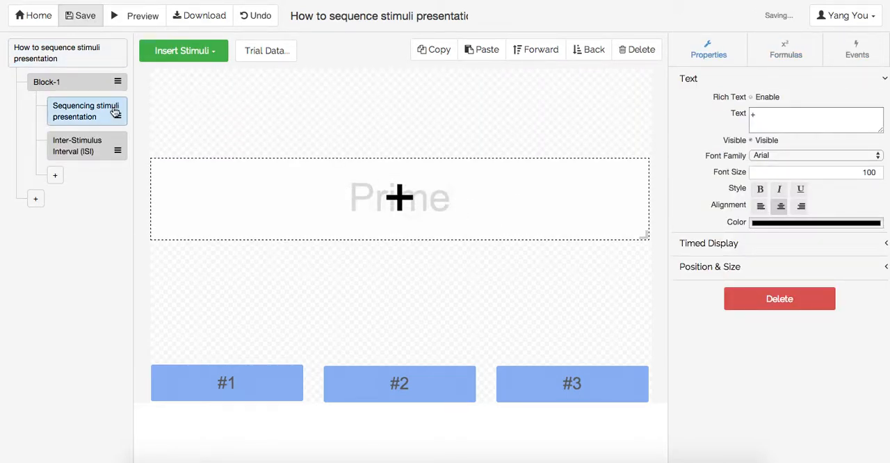
Step: Reorder Block-1 so the Inter-Stimulus Interval (ISI) trial comes before Sequencing stimuli presentation, and save
click(118, 151)
drag(118, 151, 74, 111)
click(73, 112)
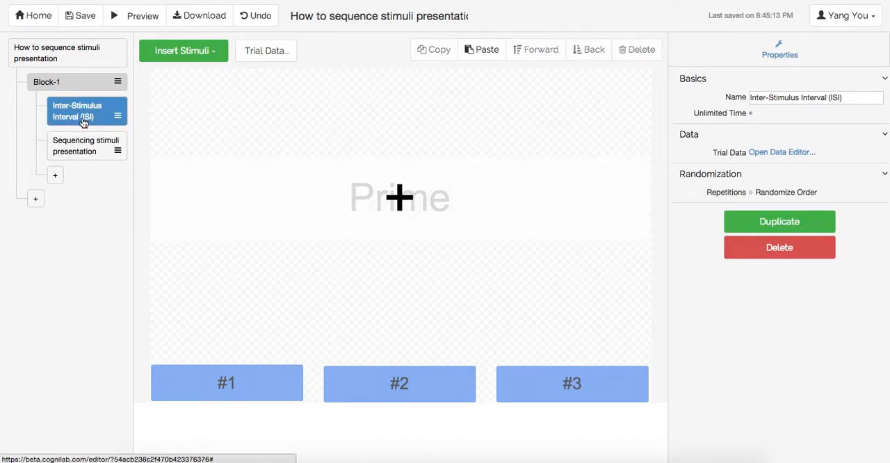
click(87, 21)
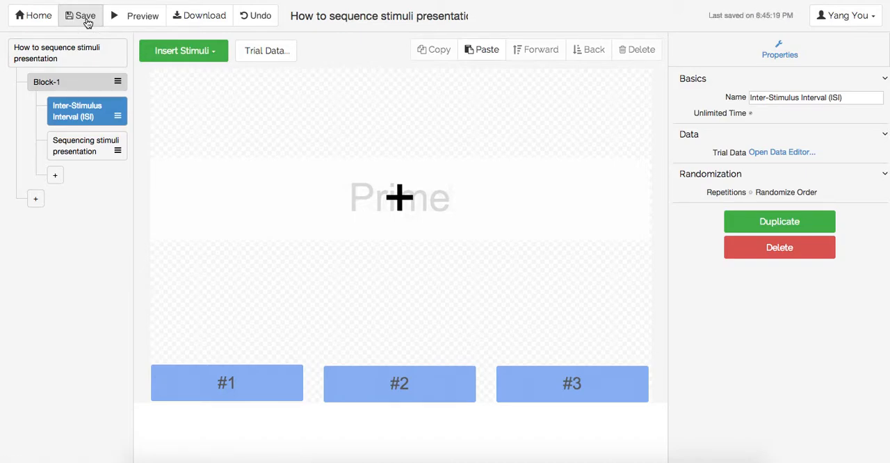
Step: Preview the experiment and answer its trials with the response buttons #1, #2, #3, #3, #2 and #1 to check the stimulus timing
click(130, 19)
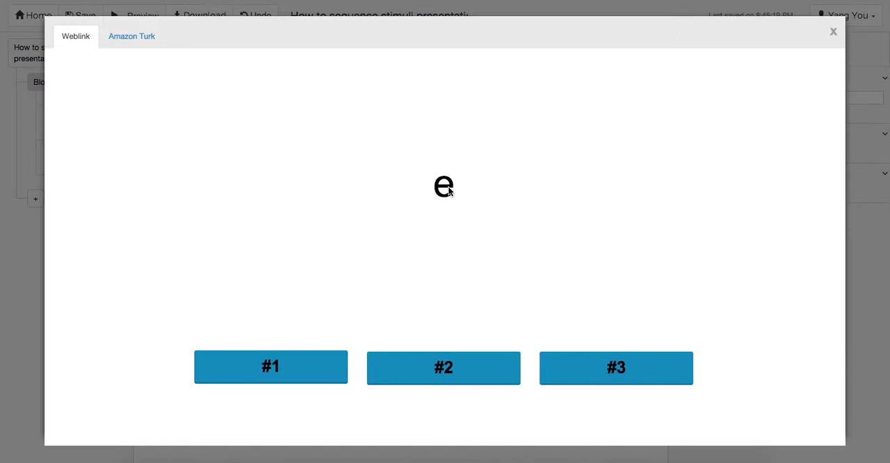
click(320, 369)
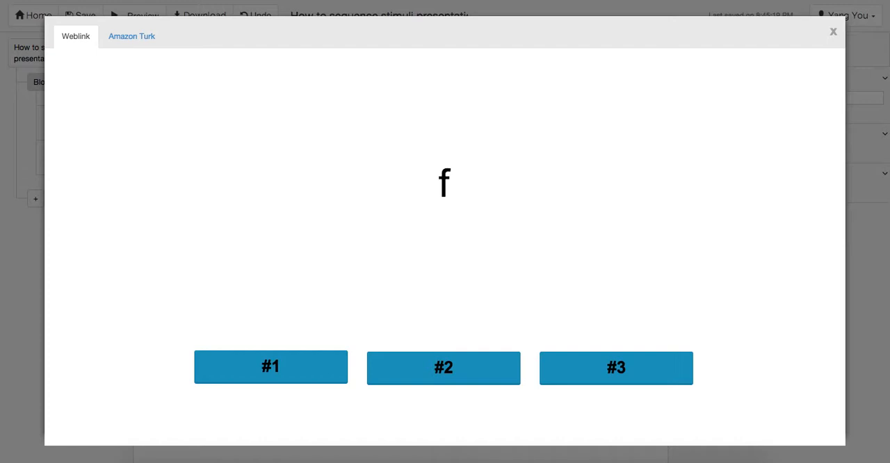
click(491, 371)
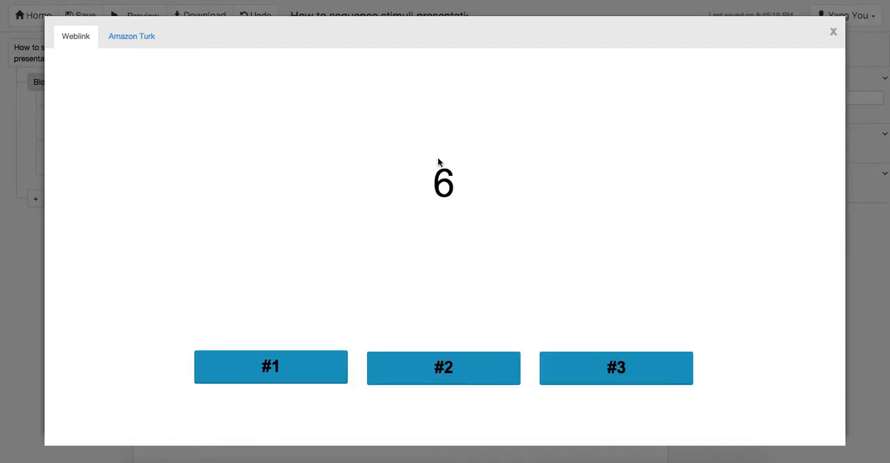
click(638, 370)
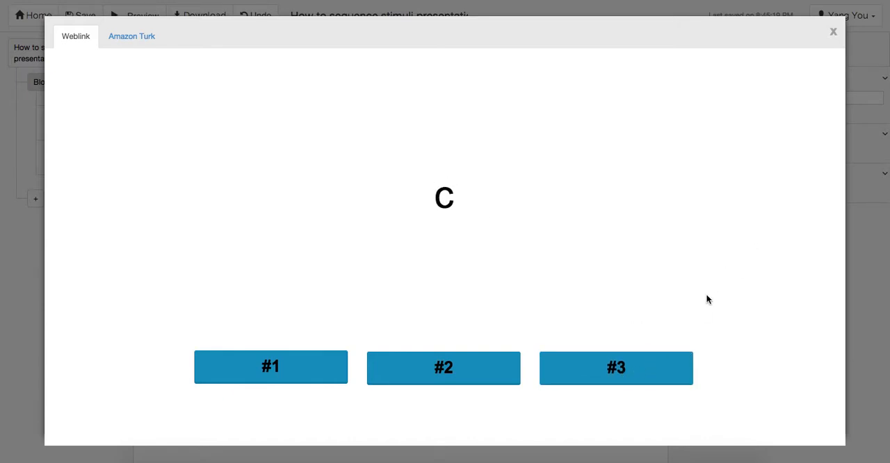
click(645, 361)
click(468, 372)
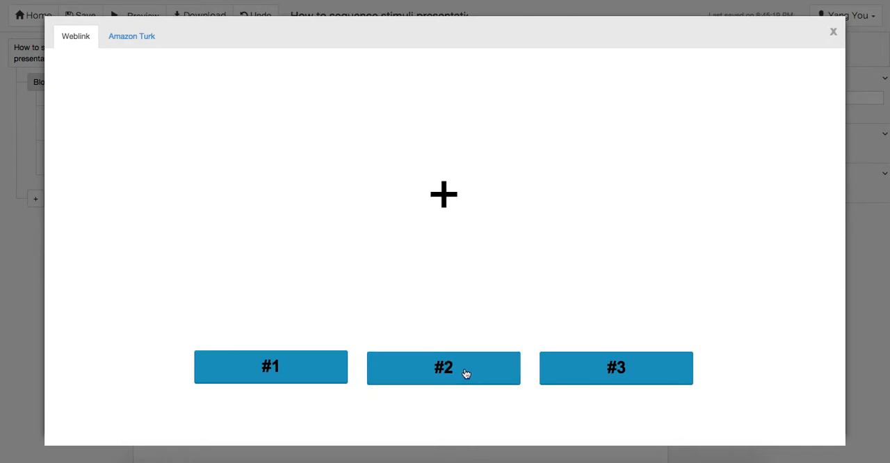
click(306, 372)
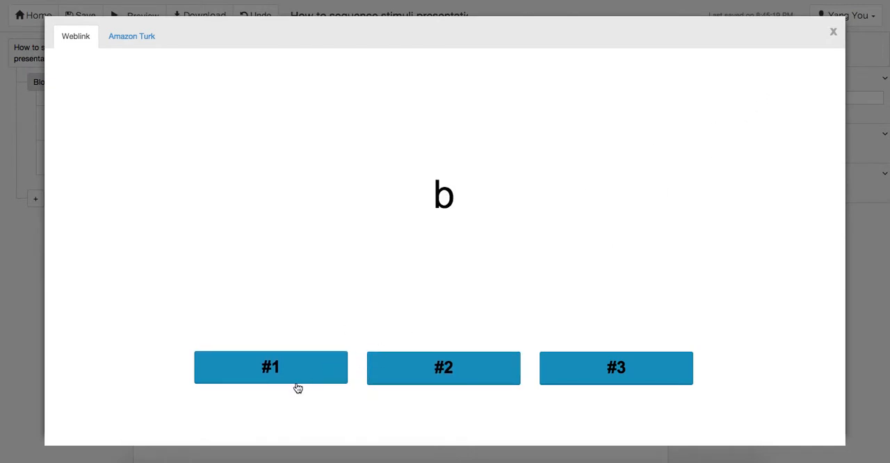